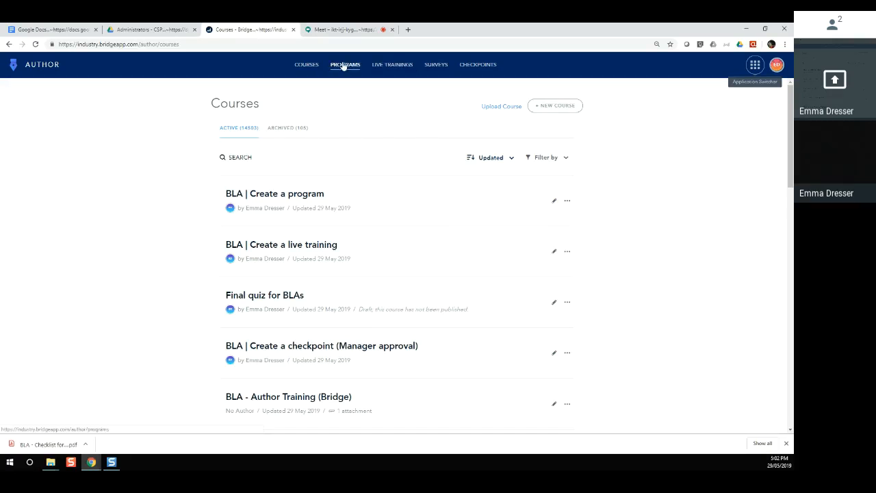
# Step: Switch the Author area from Courses to the Programs list
pyautogui.click(343, 66)
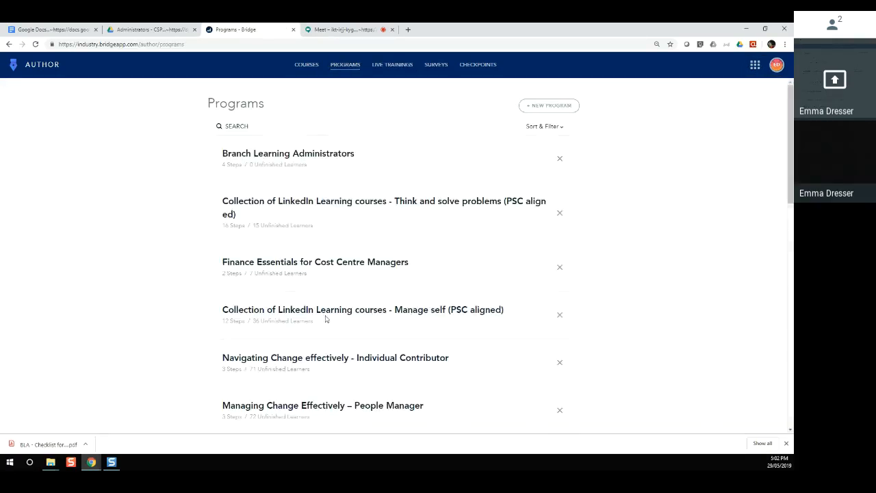
pyautogui.scroll(-3, 326, 319)
pyautogui.scroll(3, 323, 318)
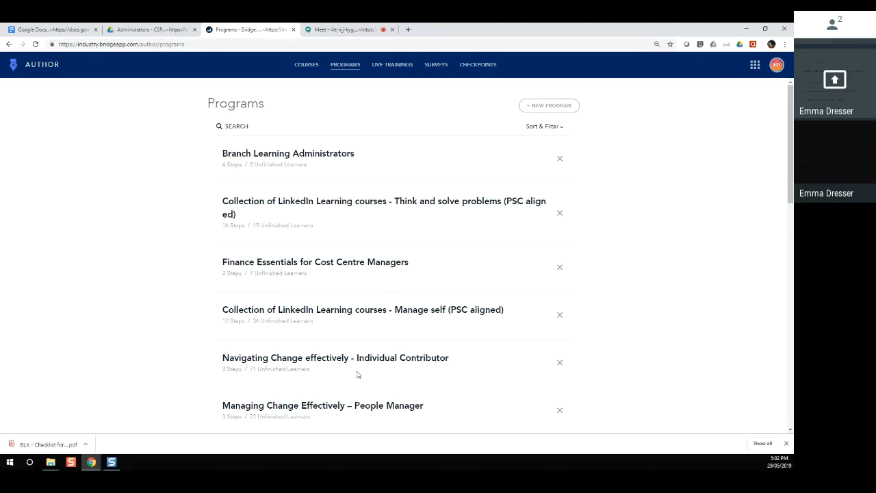
# Step: Create a new program titled 'Test - Navigating change (Individual)'
pyautogui.click(542, 108)
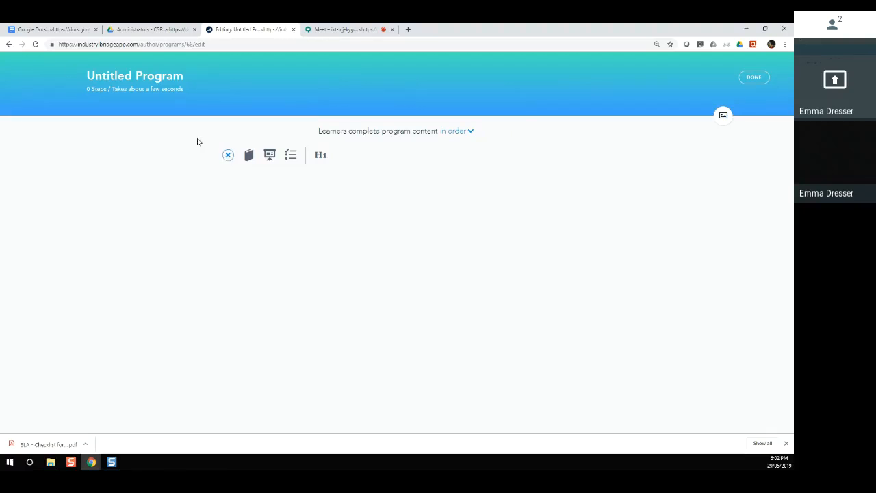
pyautogui.click(115, 76)
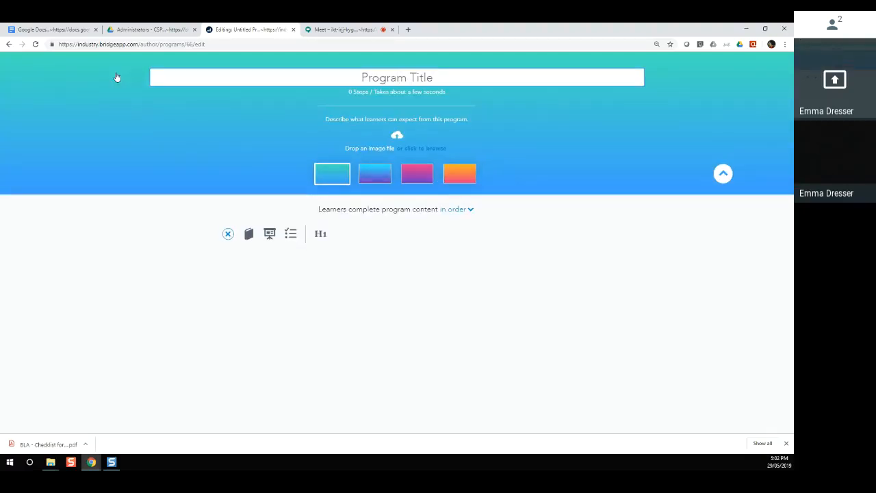
pyautogui.write('Test - Nav')
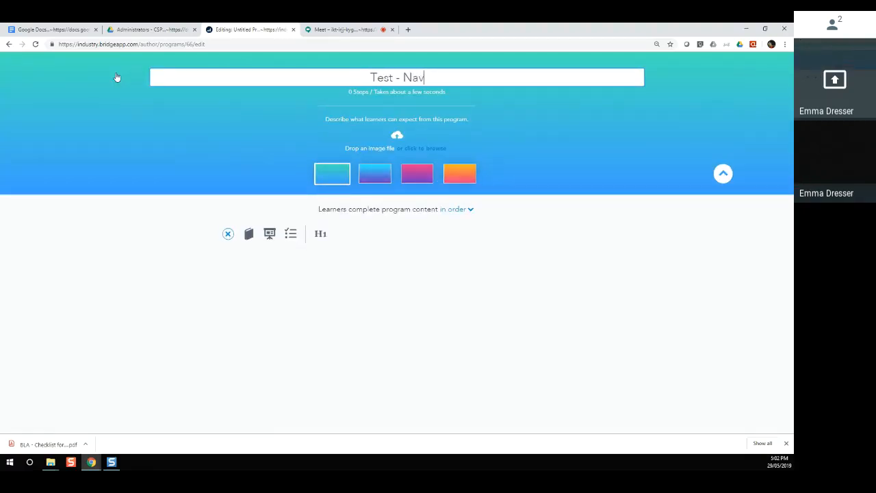
pyautogui.write('igating c')
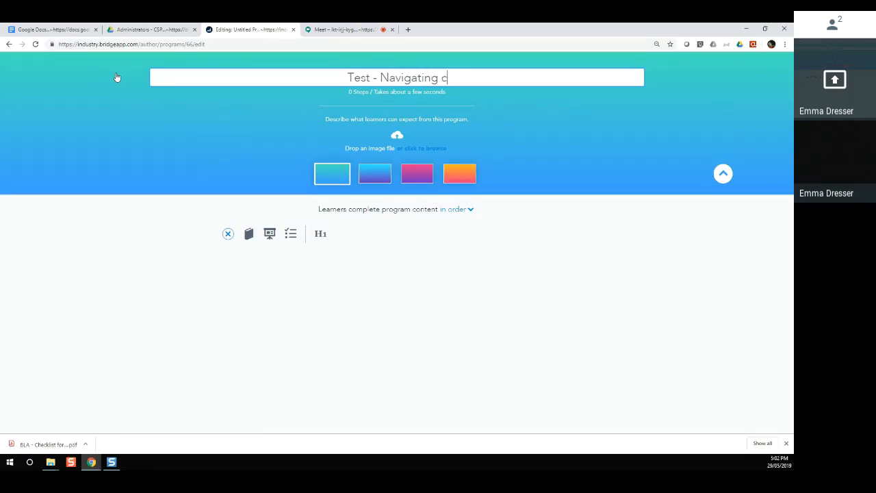
pyautogui.write('hange (Individual)')
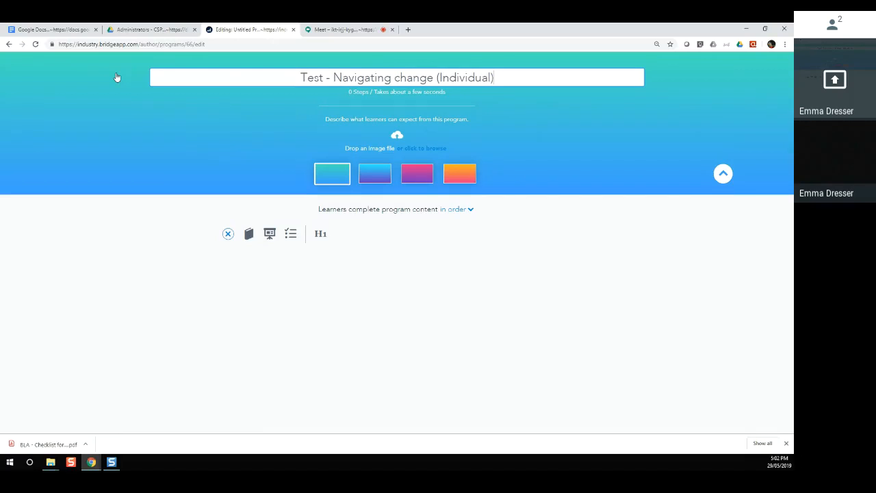
pyautogui.click(375, 120)
# Step: Describe it as 'This is a change program for individuals across the department.'
pyautogui.click(375, 120)
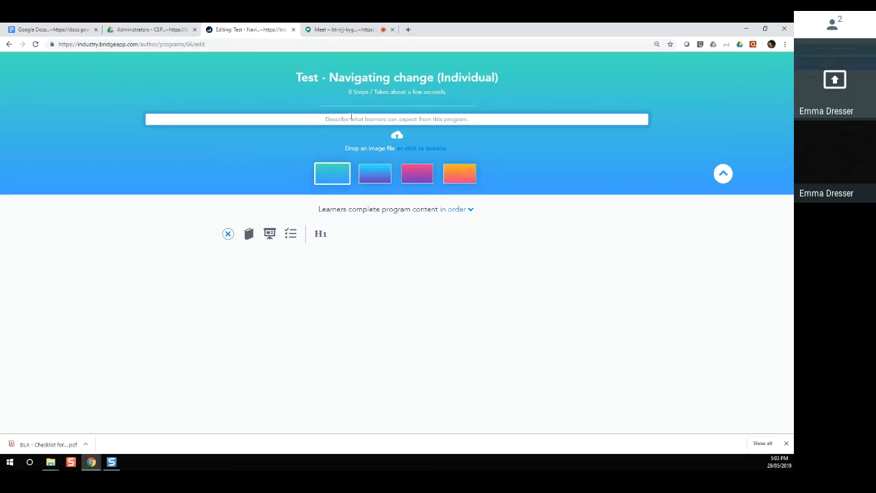
pyautogui.write('This ')
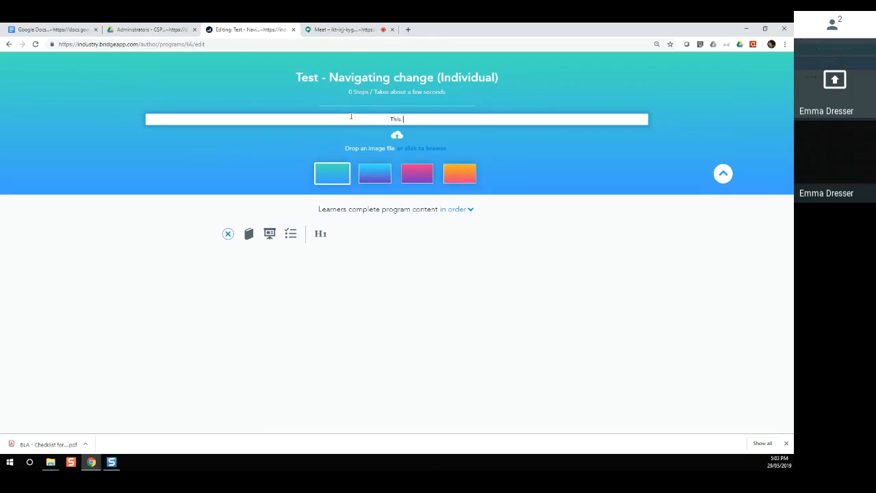
pyautogui.write('is a change program for indivdi')
pyautogui.press('BackSpace')
pyautogui.press('BackSpace')
pyautogui.write('iduals across the d')
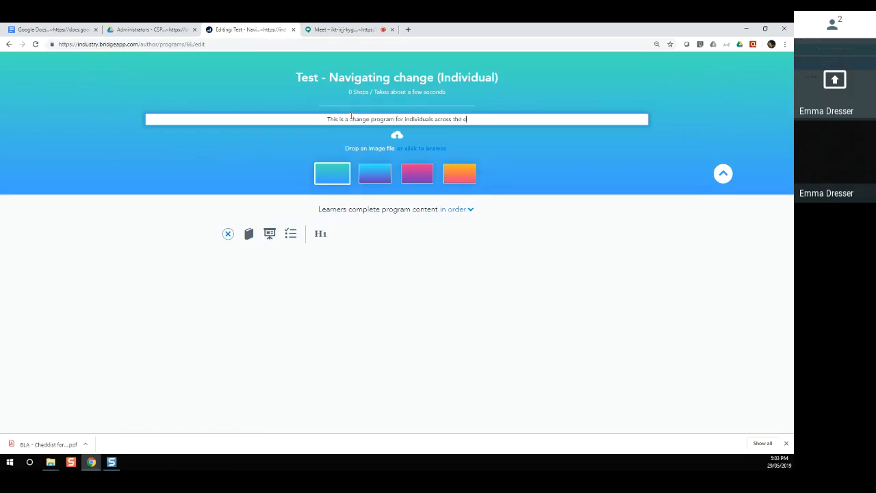
pyautogui.write('epartment.')
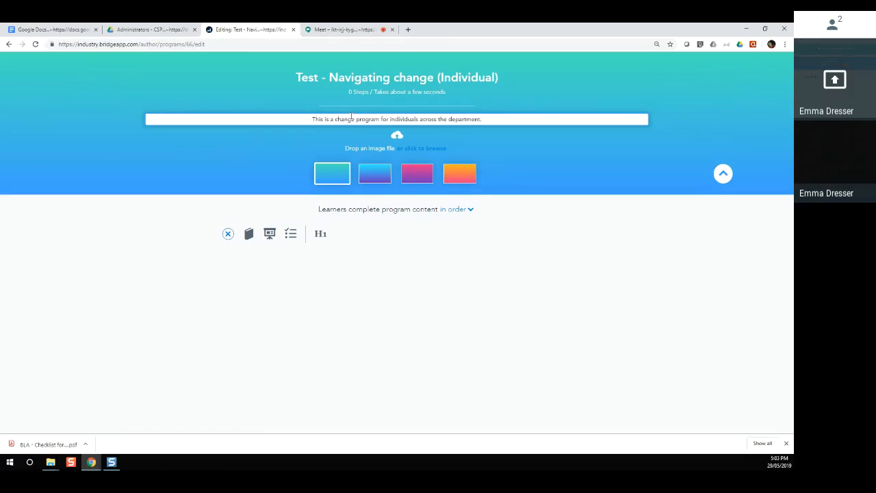
# Step: Upload PPC - .jpg as the program cover image and collapse the details banner
pyautogui.click(430, 148)
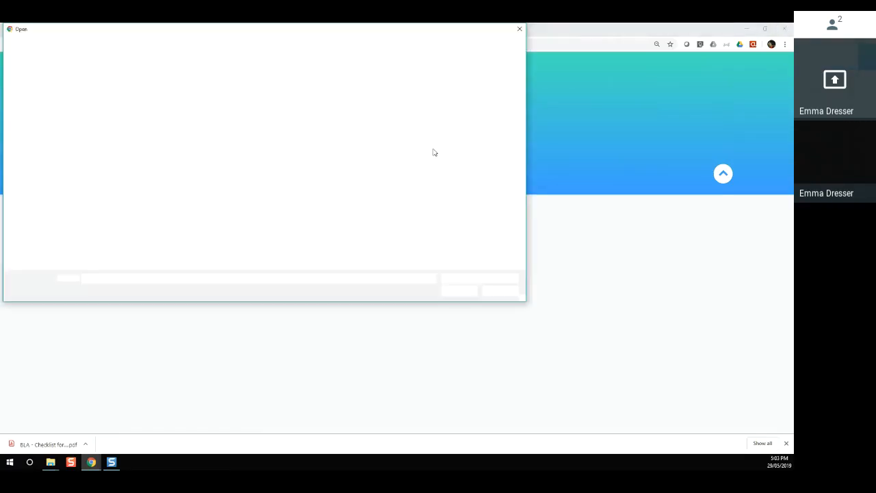
pyautogui.click(187, 156)
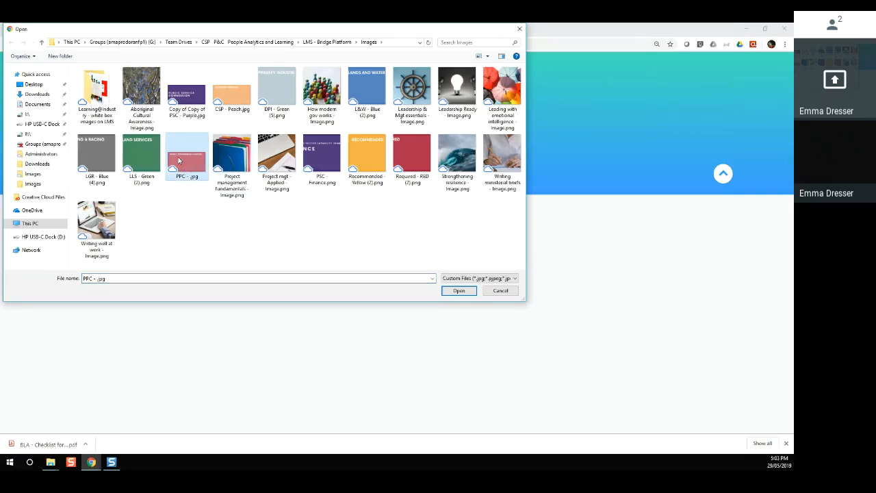
pyautogui.click(459, 291)
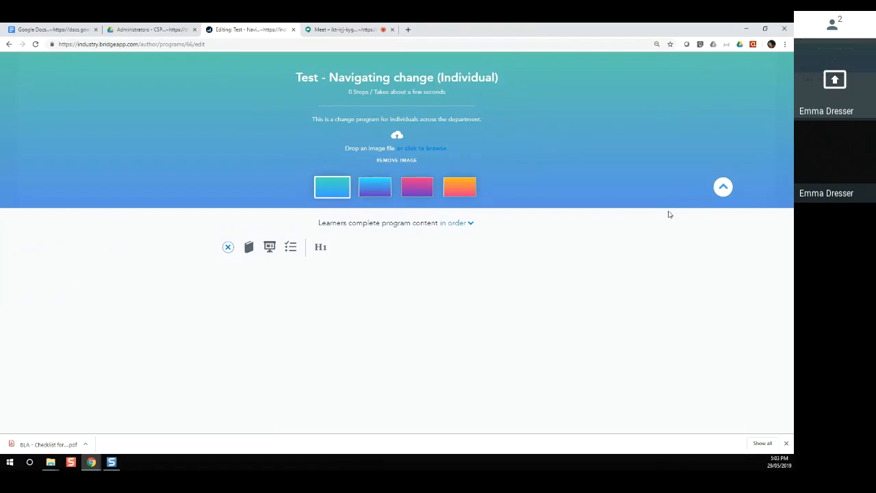
pyautogui.click(722, 188)
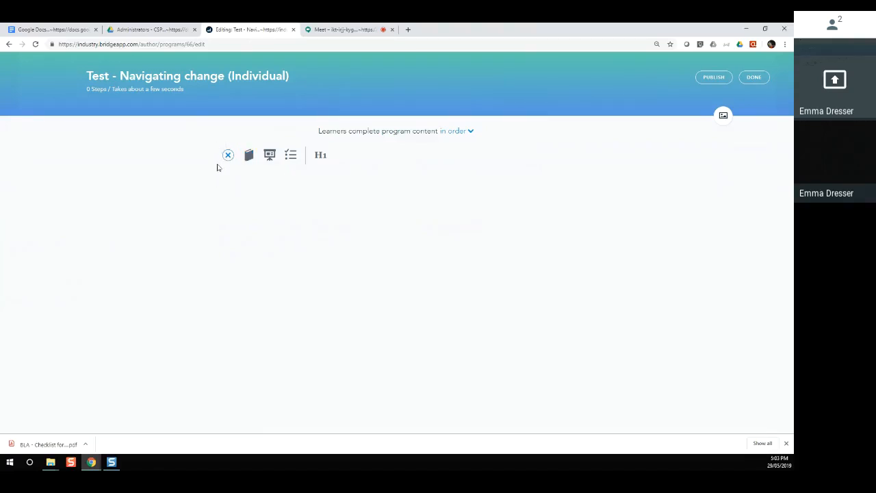
# Step: Add a 'Navigating change' header describing the Machinery of Government changes and speed of change
pyautogui.click(321, 156)
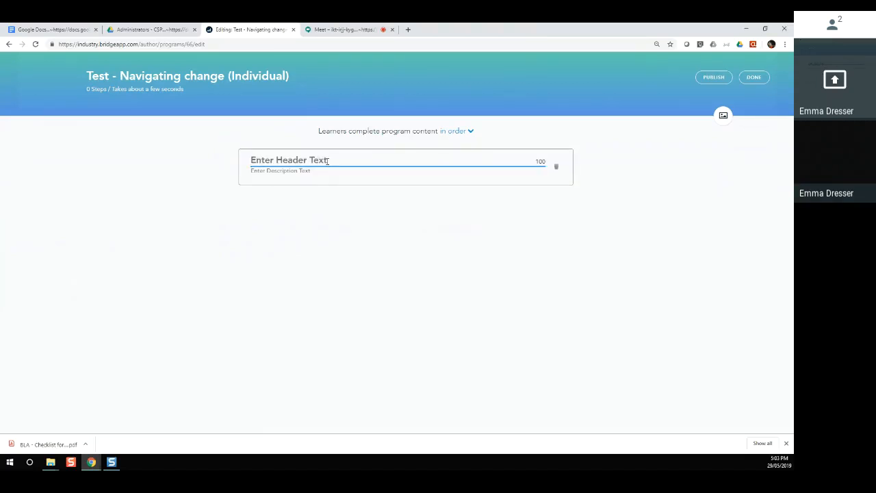
pyautogui.write('Navigat')
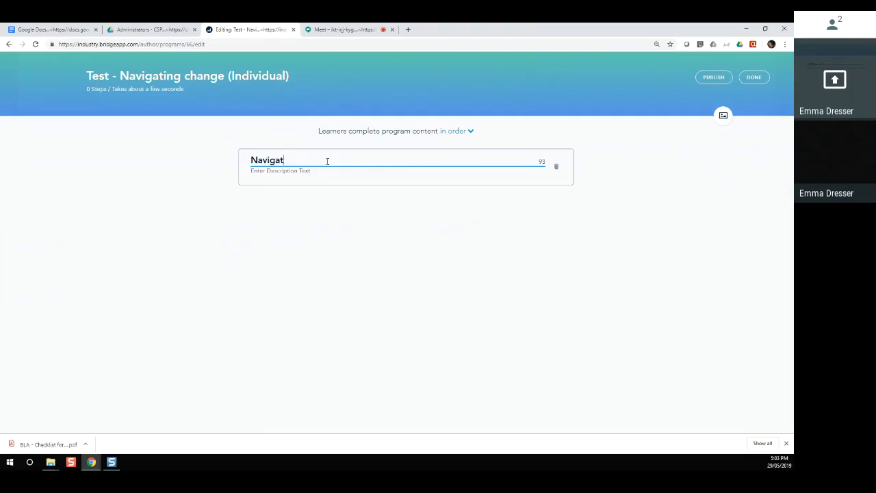
pyautogui.write('ing change')
pyautogui.press('Tab')
pyautogui.write('T')
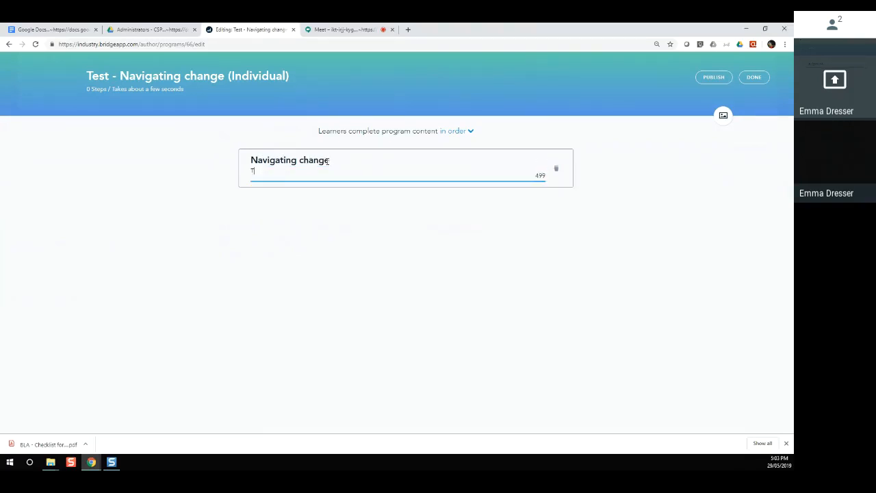
pyautogui.write('his course has been doveloped in ligh')
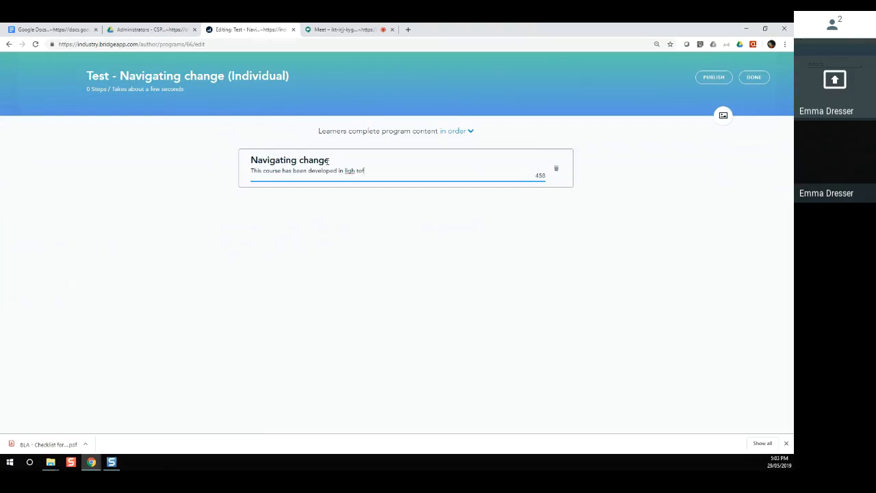
pyautogui.write('t of the recent Machinery of Govenr')
pyautogui.press('BackSpace')
pyautogui.write('rnment')
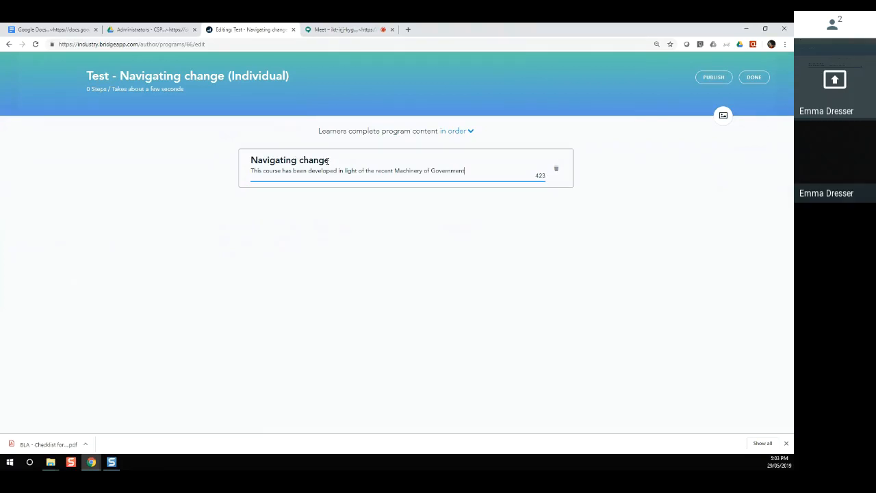
pyautogui.write(' changes as well as the speed of c')
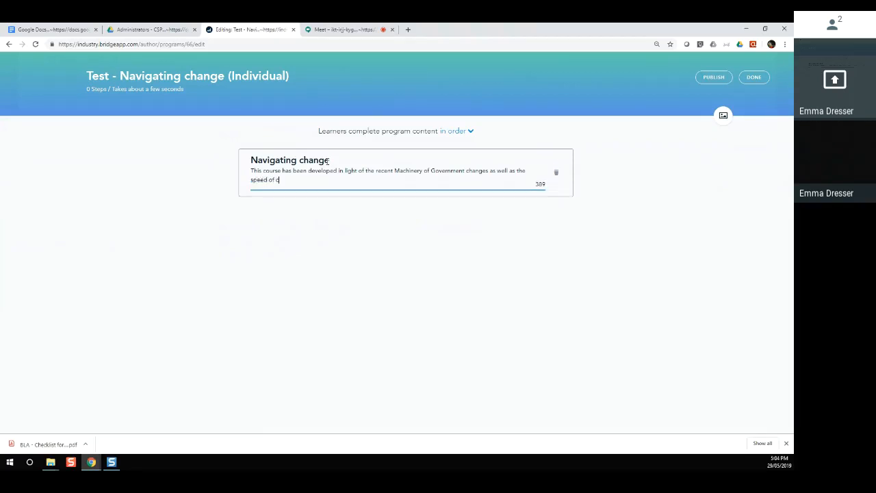
pyautogui.write('hagne t')
pyautogui.press('BackSpace')
pyautogui.press('BackSpace')
pyautogui.press('BackSpace')
pyautogui.press('BackSpace')
pyautogui.write('ange that all employees are csubjected t')
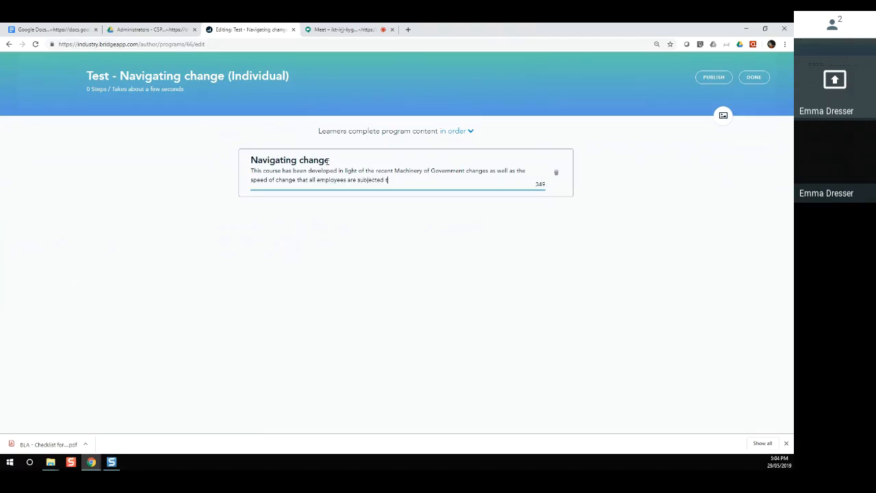
pyautogui.write('o.')
pyautogui.moveTo(228, 204)
# Step: Add the course 'Navigating Change effectively - Program Information' as a step below the header
pyautogui.click(229, 202)
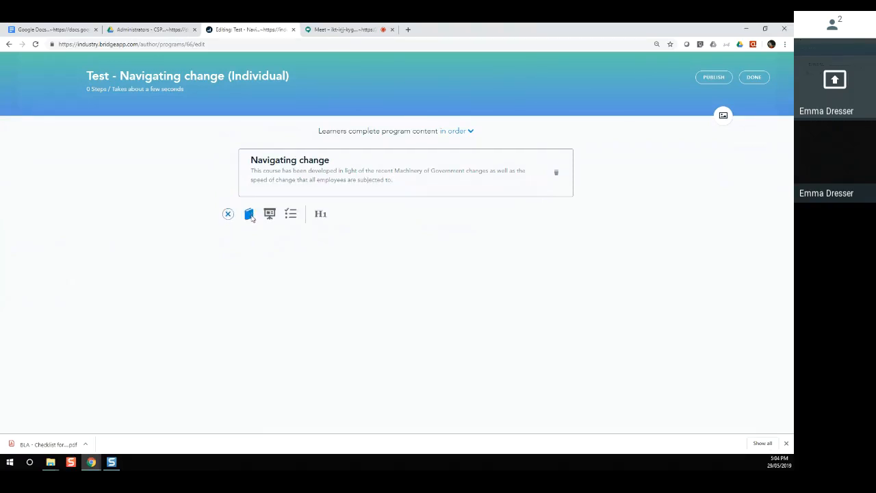
pyautogui.click(248, 213)
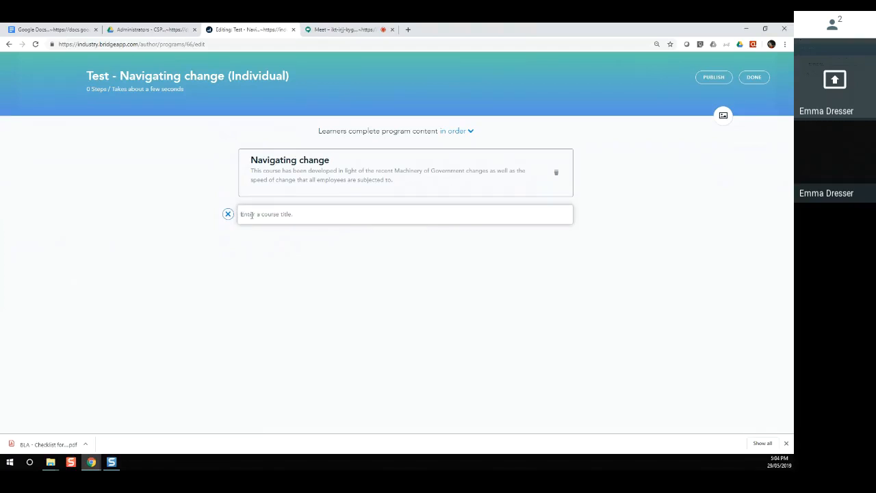
pyautogui.write('Navigating inf')
pyautogui.press('BackSpace')
pyautogui.press('BackSpace')
pyautogui.press('BackSpace')
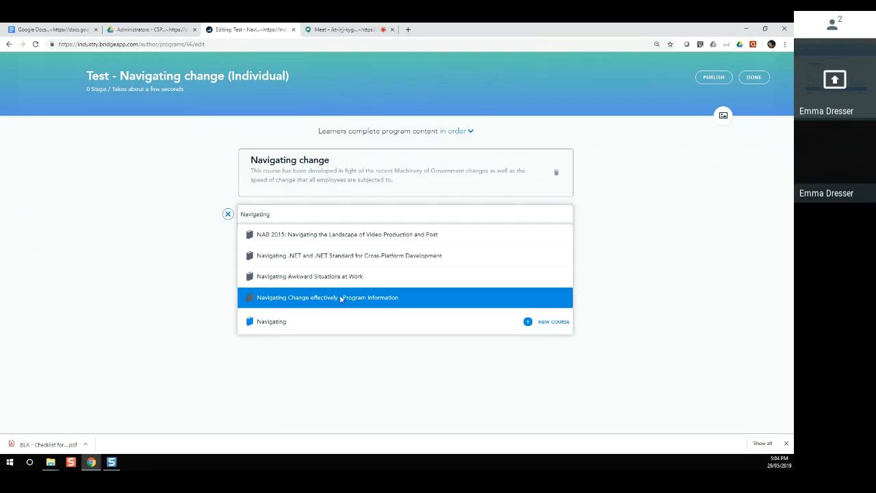
pyautogui.press('Up')
pyautogui.click(340, 299)
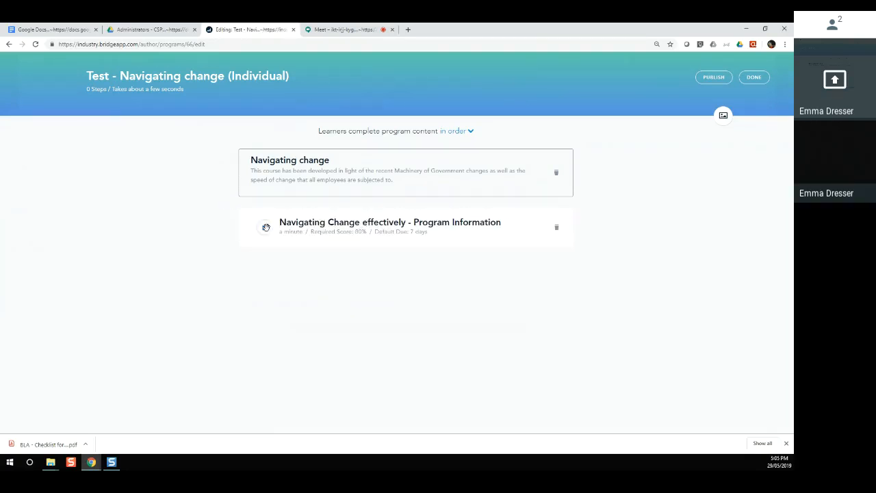
# Step: Add the 'Navigating Change effectively - Manager approval required' checkpoint after the course
pyautogui.click(228, 263)
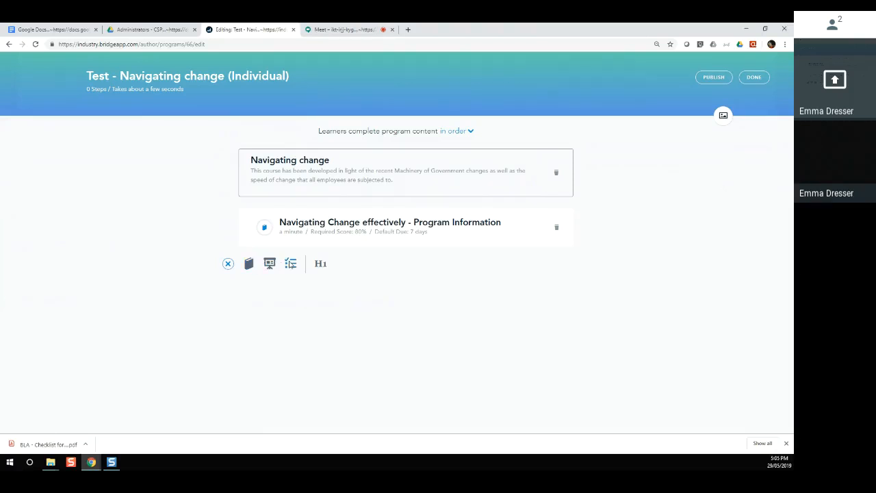
pyautogui.click(291, 266)
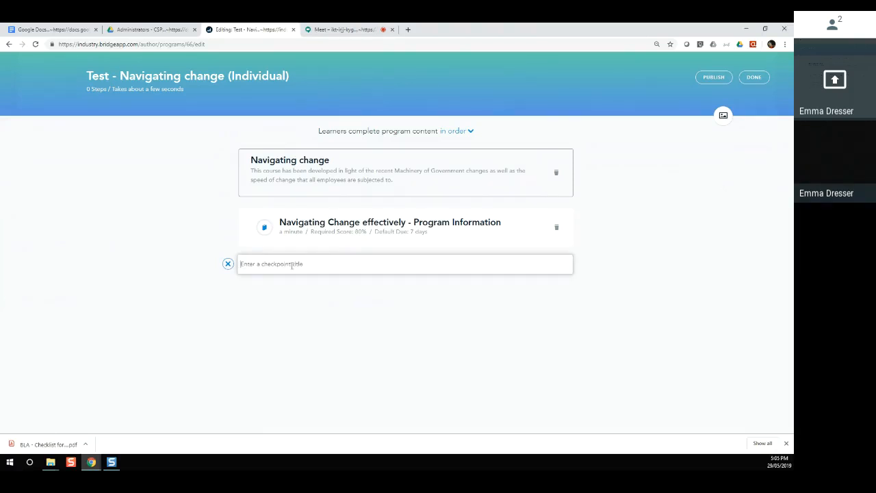
pyautogui.write('navigating change')
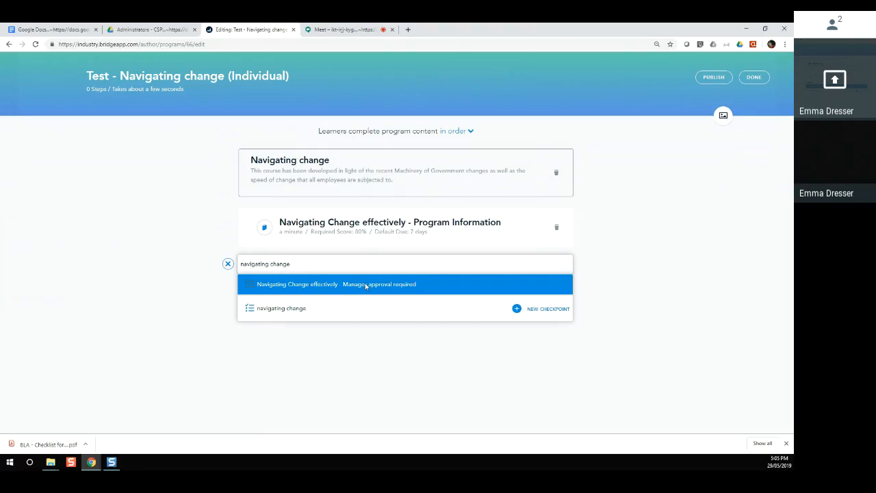
pyautogui.click(365, 286)
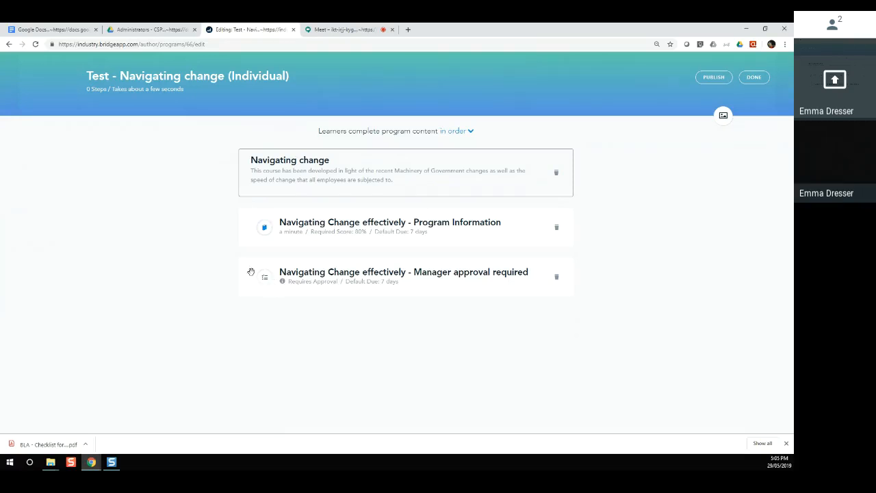
# Step: Add the 'Navigating Change effectively - Registration' live training step
pyautogui.click(228, 308)
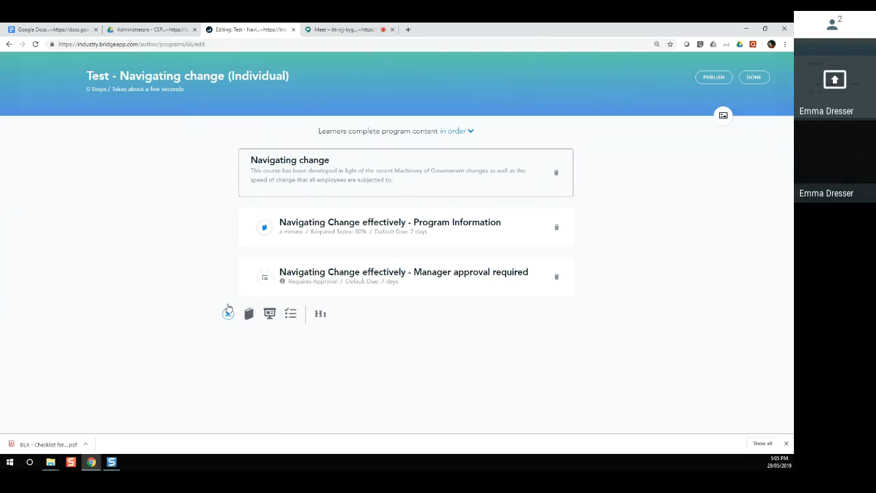
pyautogui.click(270, 314)
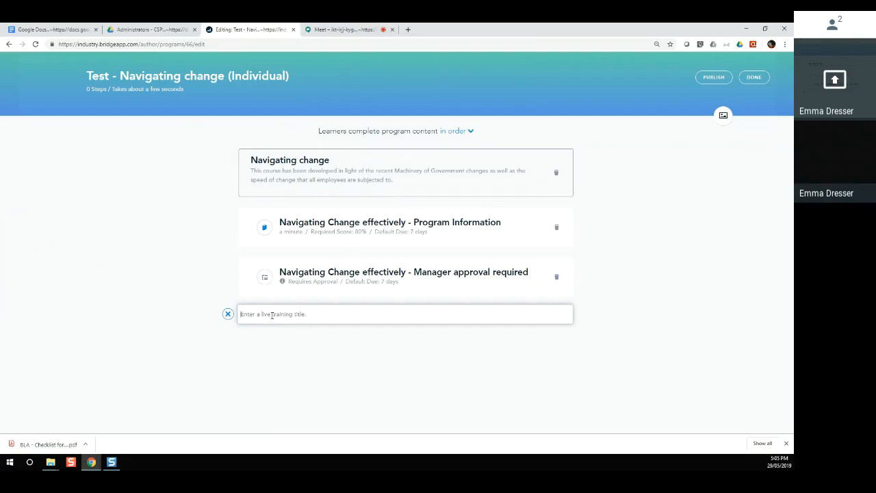
pyautogui.write('navigating')
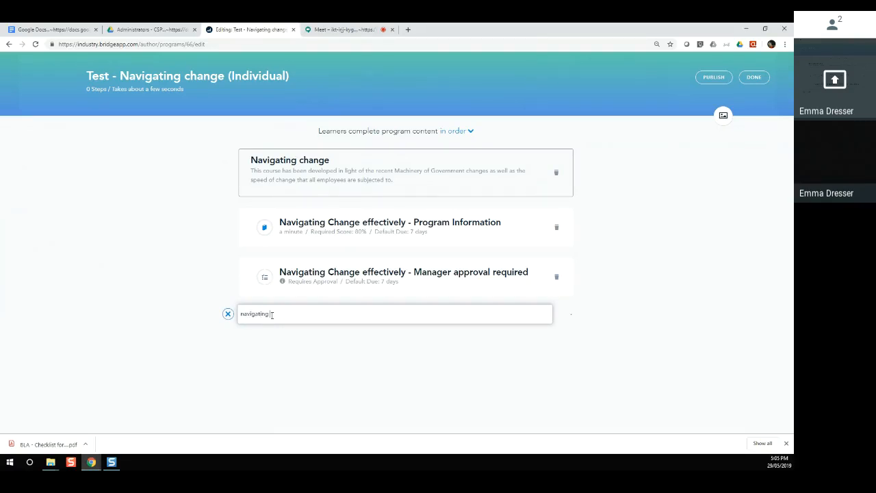
pyautogui.write(' change')
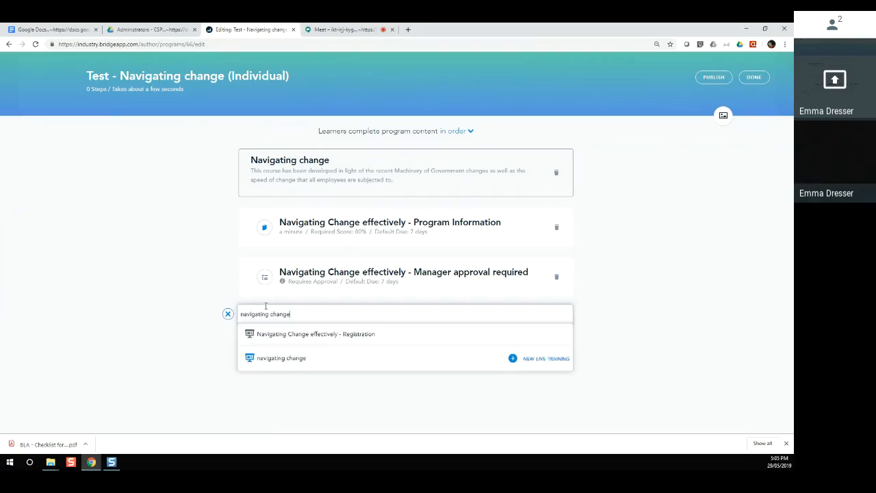
pyautogui.click(336, 335)
# Step: Rename the program to 'Test - Navigating change effectively (Individual)'
pyautogui.click(184, 79)
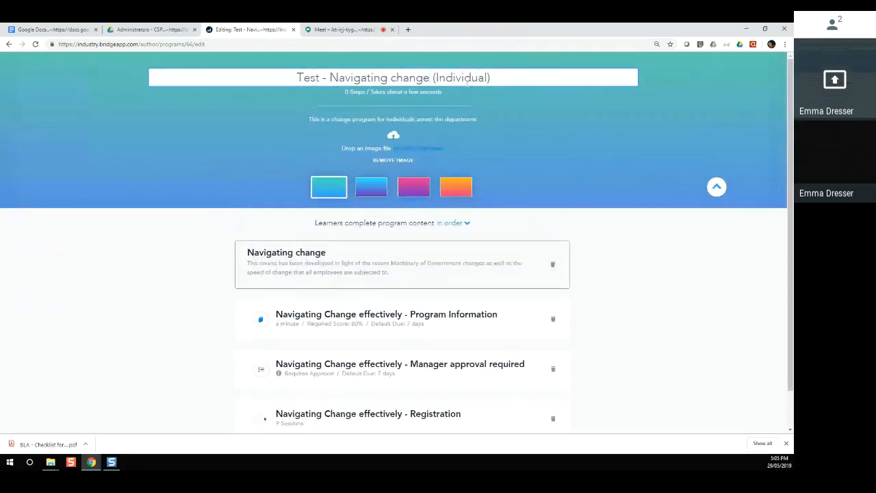
pyautogui.write('effectively')
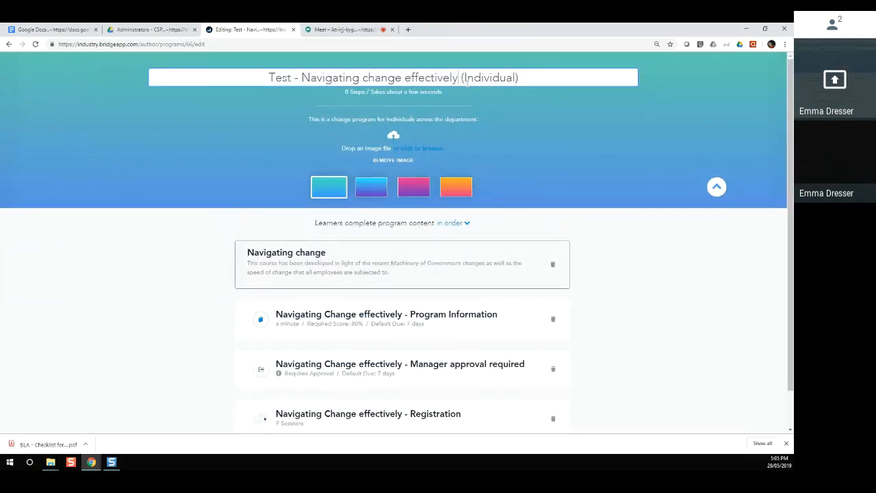
pyautogui.click(603, 326)
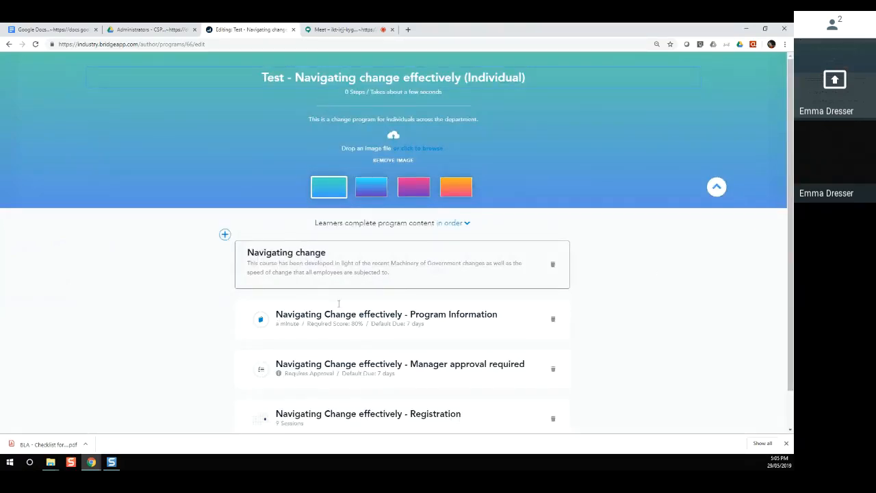
pyautogui.scroll(-1, 391, 331)
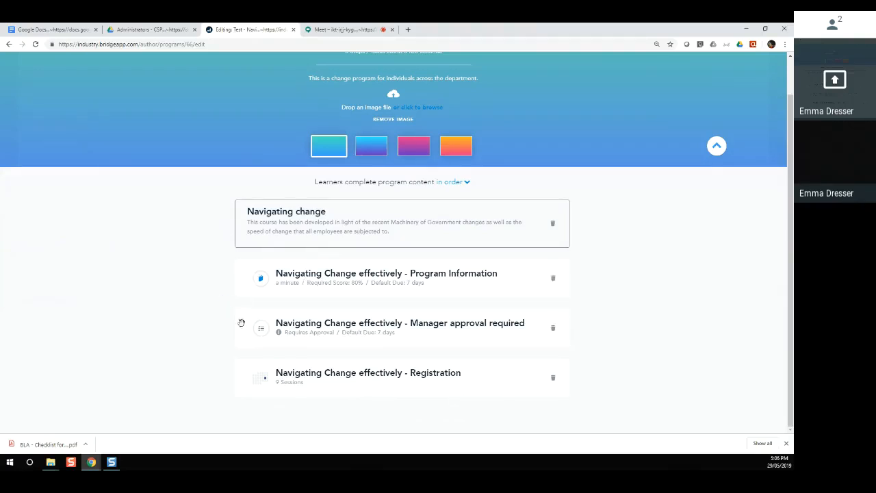
# Step: Insert the header 'Manager approval is required in order to satisfy Procurement rules' before the checkpoint
pyautogui.click(225, 303)
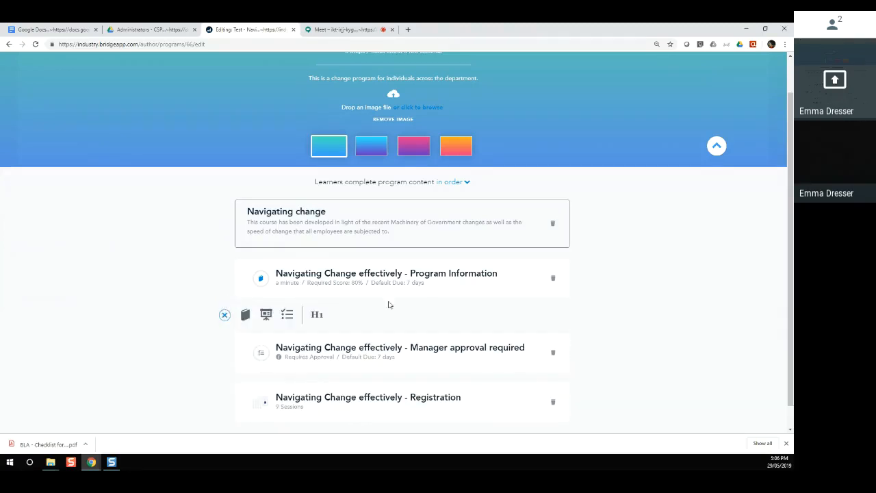
pyautogui.click(317, 315)
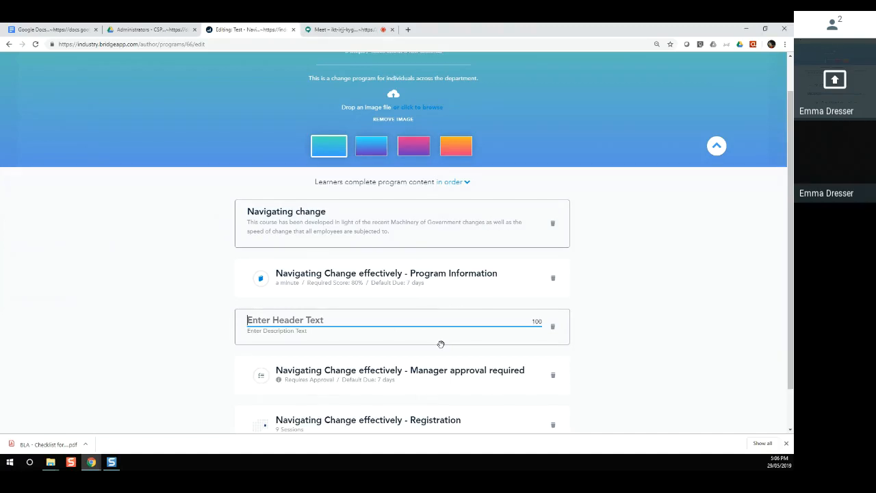
pyautogui.write('Manager appro')
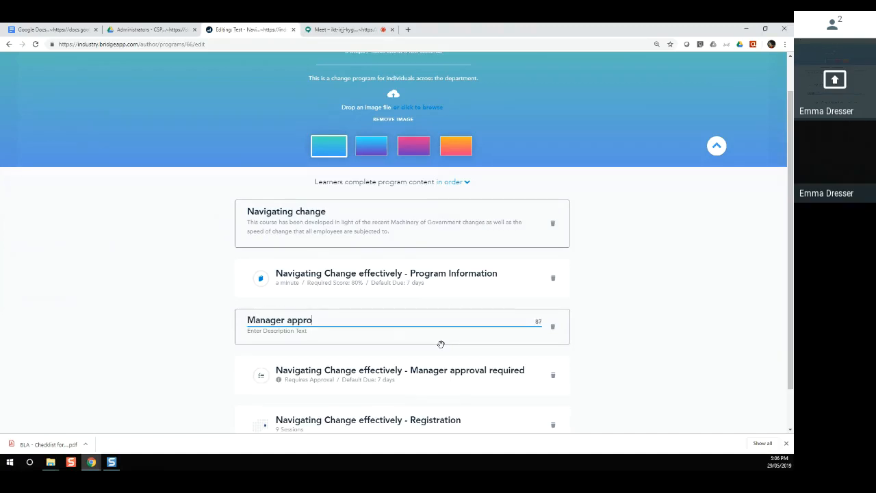
pyautogui.write('val is required in ord')
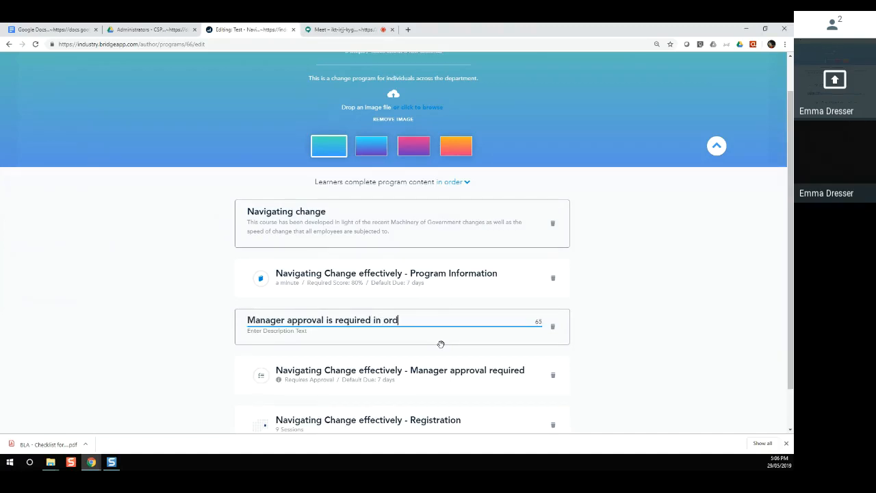
pyautogui.write('er to satisfy Procuremne')
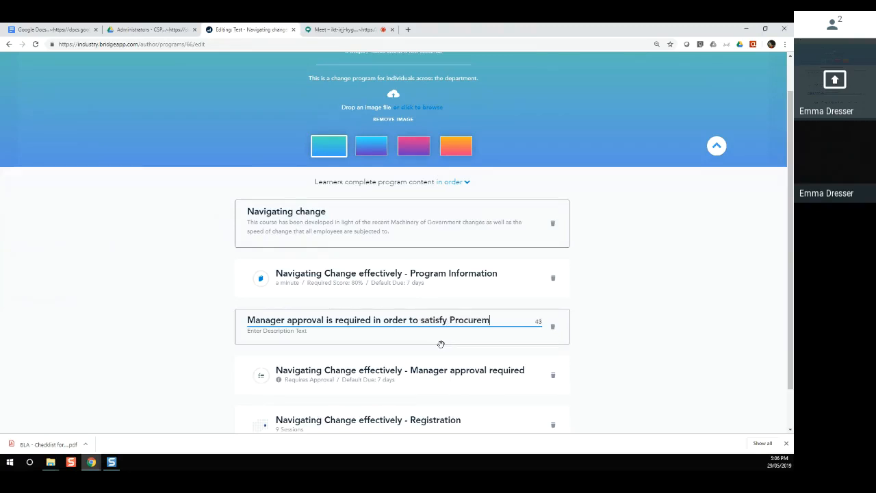
pyautogui.press('BackSpace')
pyautogui.press('BackSpace')
pyautogui.write('ent rules')
pyautogui.click(636, 375)
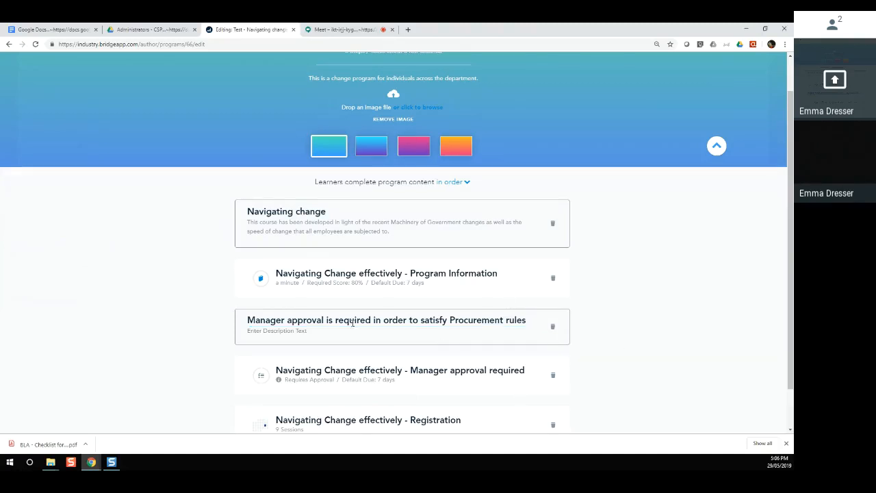
pyautogui.scroll(-1, 309, 332)
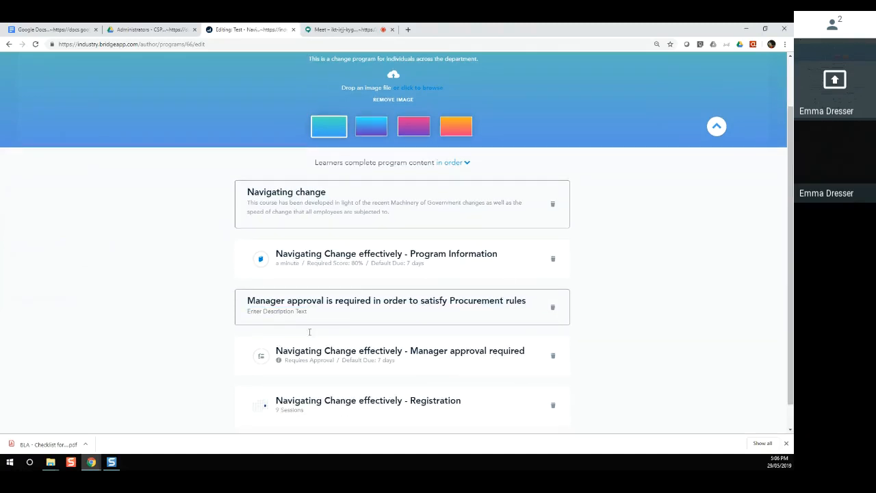
pyautogui.scroll(2, 308, 333)
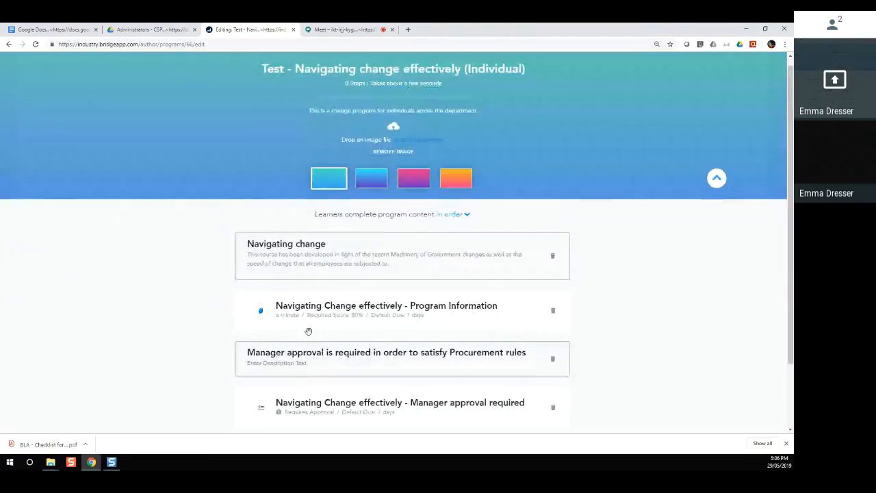
pyautogui.click(718, 187)
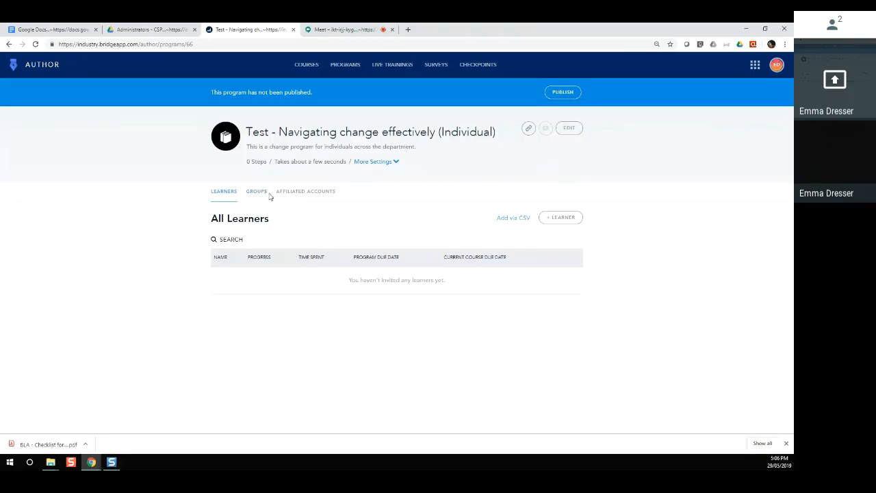
pyautogui.moveTo(349, 279); pyautogui.dragTo(452, 285)
# Step: Turn off Send Notification at Each Step in the program's More Settings
pyautogui.click(291, 163)
pyautogui.click(371, 162)
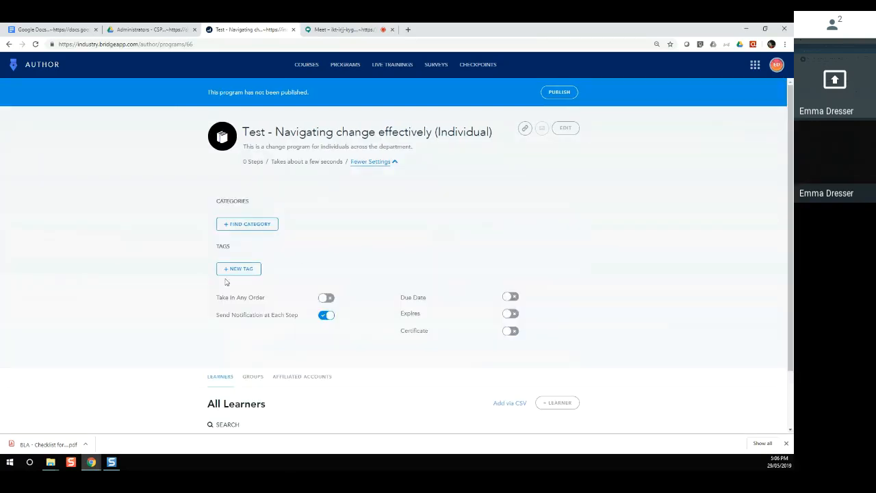
pyautogui.click(321, 316)
# Step: Assign the Professional Development category and switch the certificate on
pyautogui.click(247, 225)
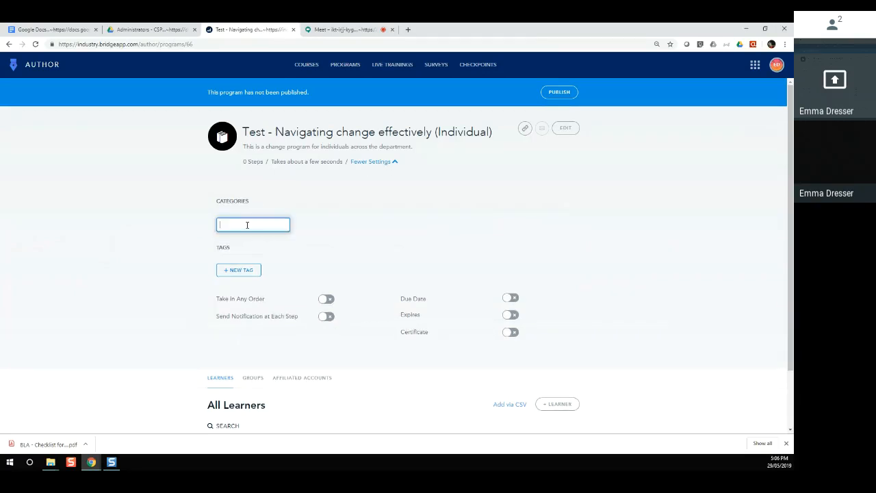
pyautogui.write('prof')
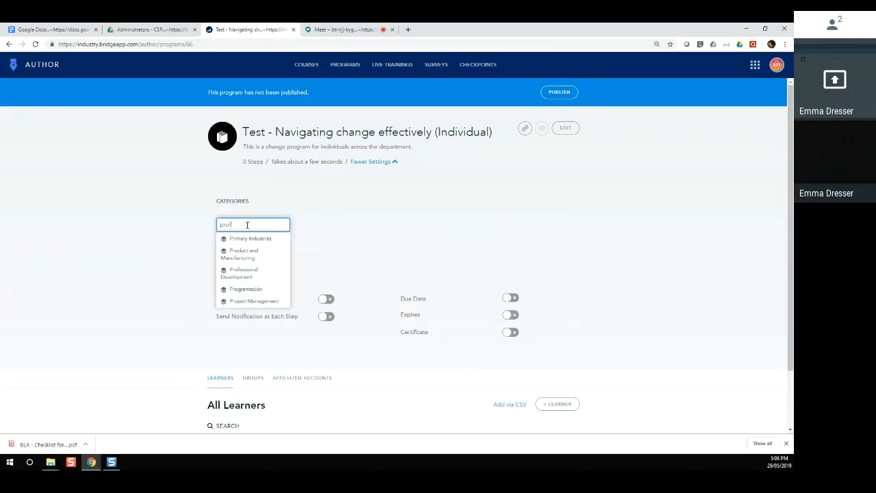
pyautogui.click(249, 243)
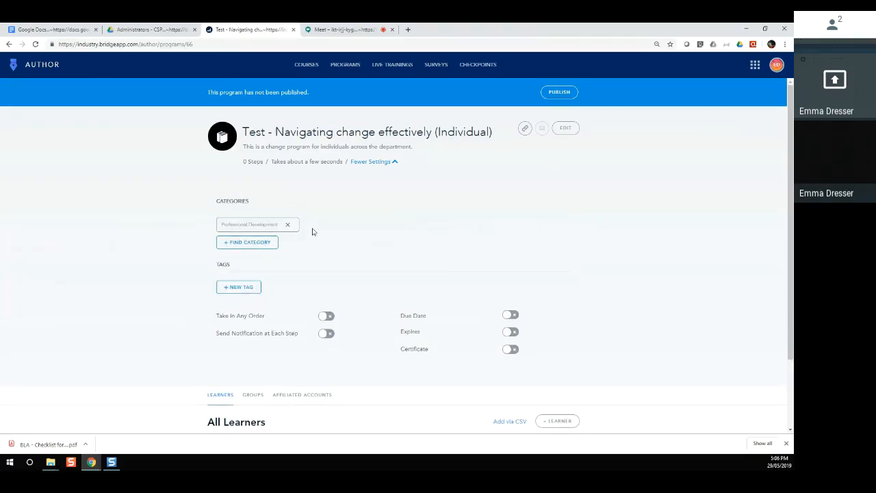
pyautogui.scroll(-1, 312, 231)
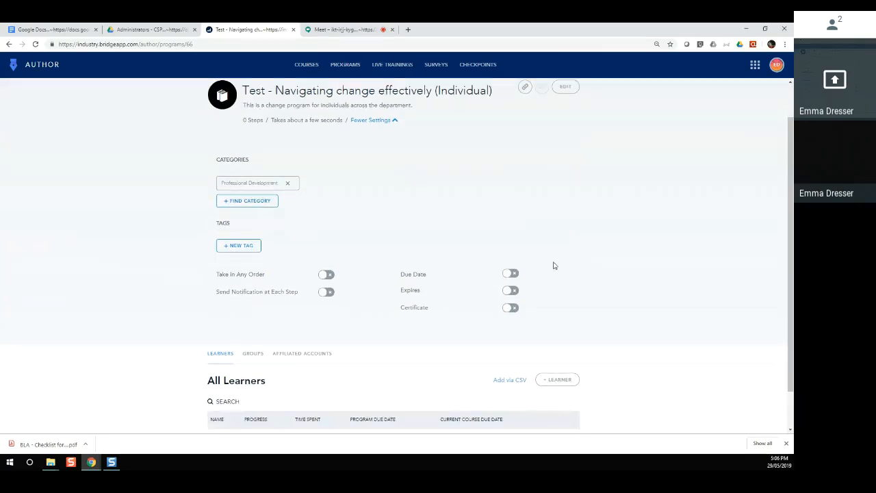
pyautogui.click(511, 309)
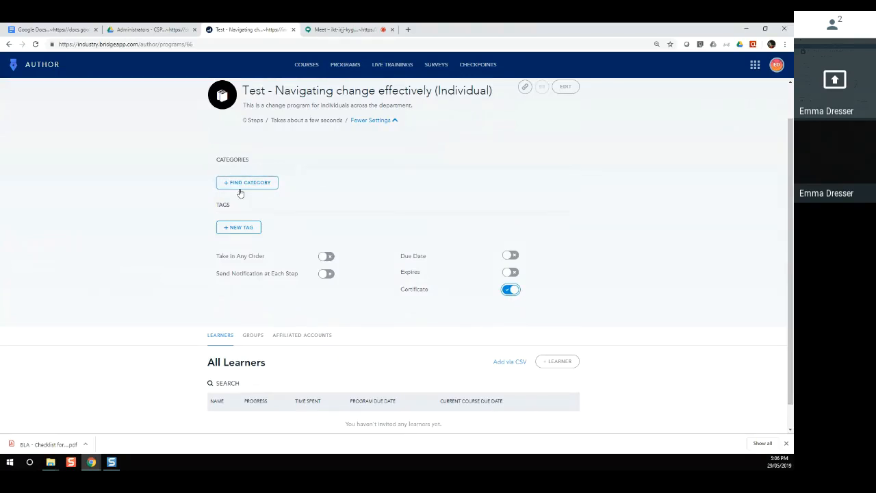
pyautogui.scroll(-1, 240, 373)
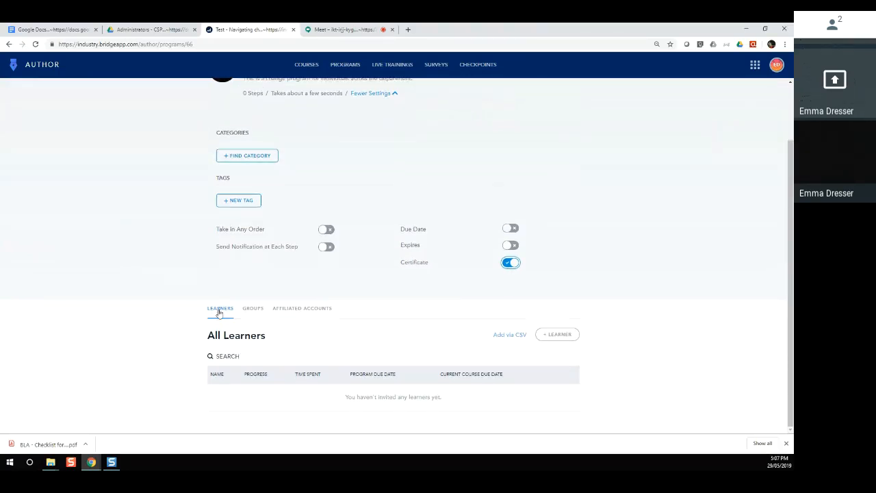
# Step: Enroll a learner by name and scroll to the All Learners table listing them
pyautogui.click(549, 338)
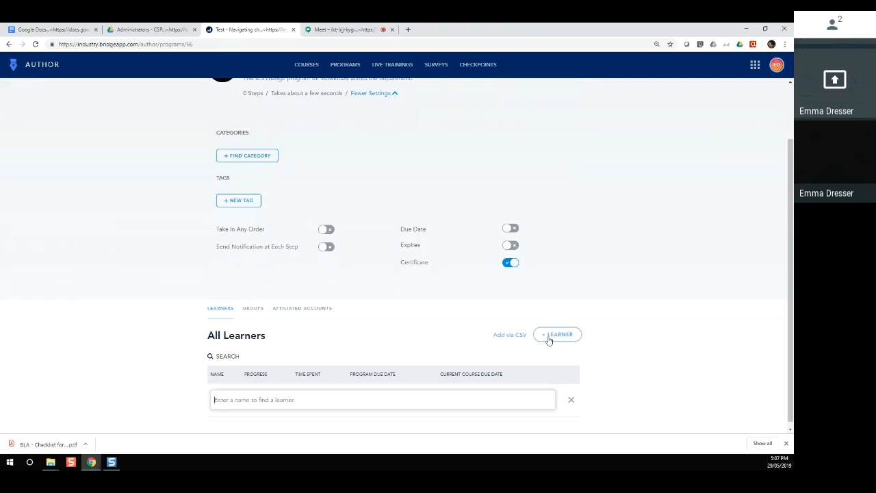
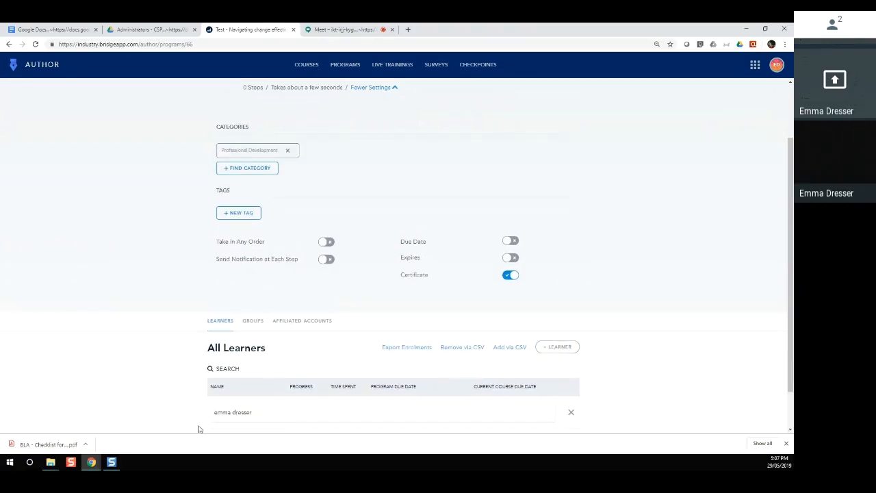
pyautogui.scroll(-2, 579, 407)
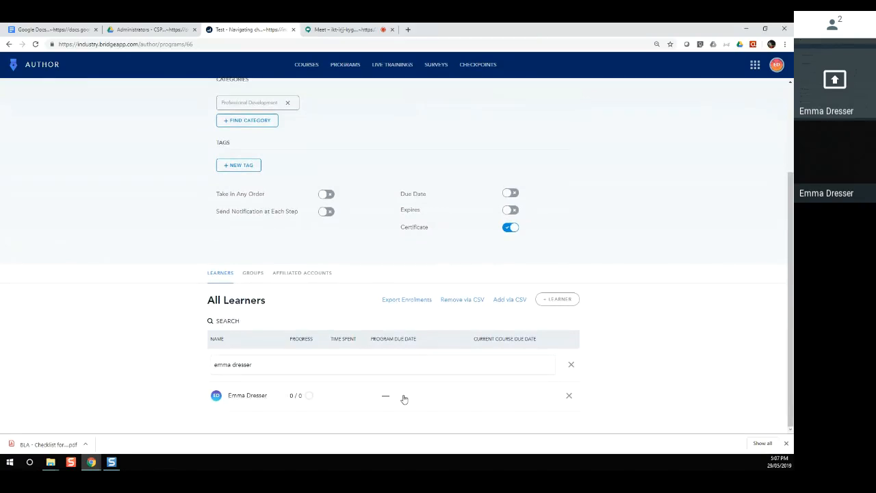
pyautogui.scroll(3, 386, 327)
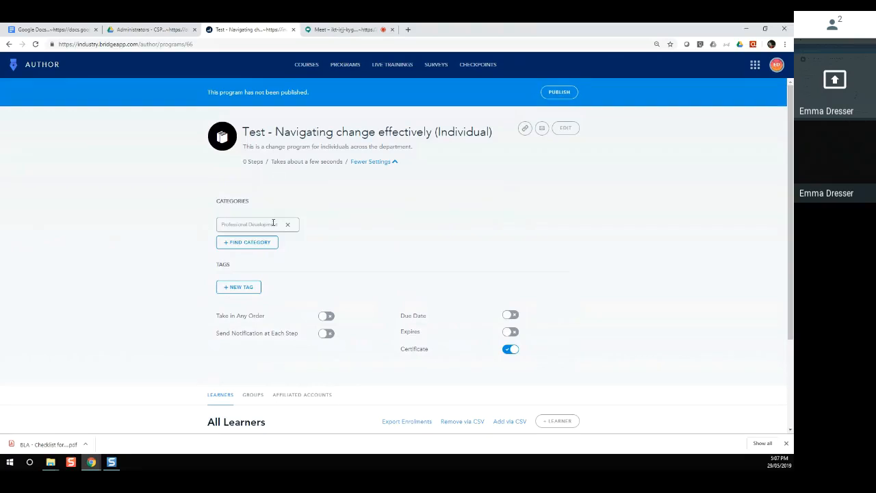
pyautogui.scroll(-2, 481, 241)
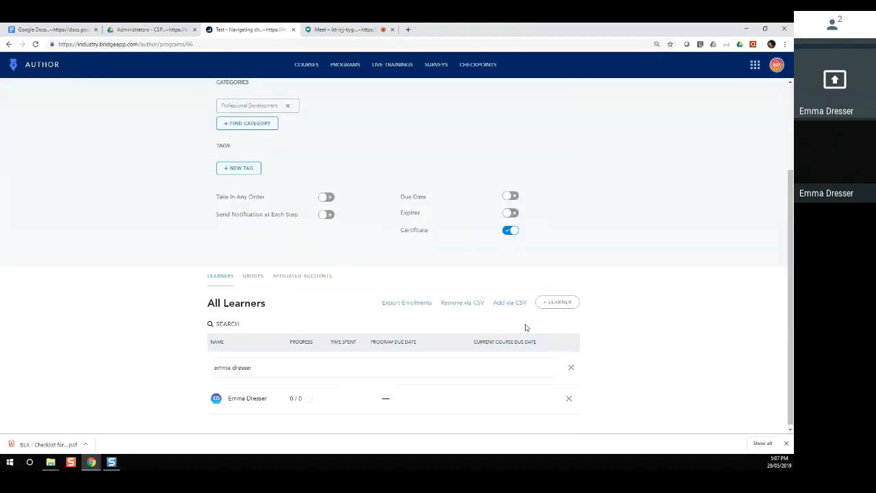
# Step: Leave Take In Any Order off and turn on Send Notification at Each Step
pyautogui.click(325, 195)
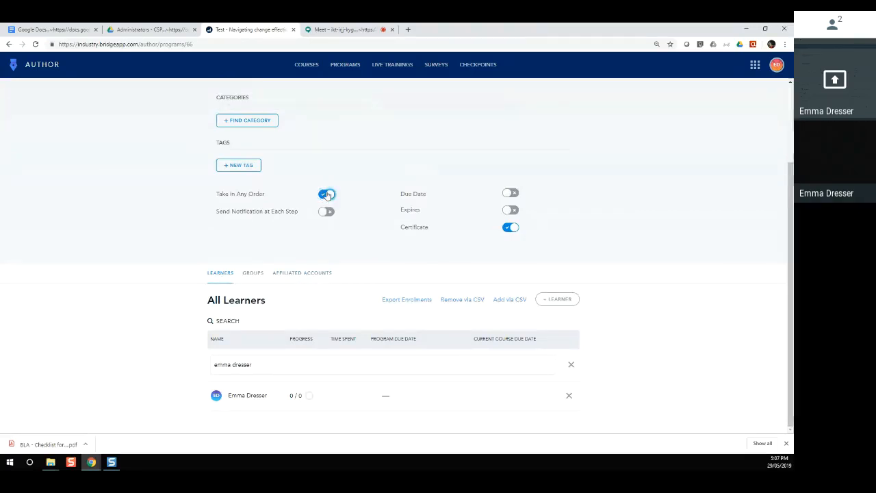
pyautogui.click(331, 198)
pyautogui.click(328, 212)
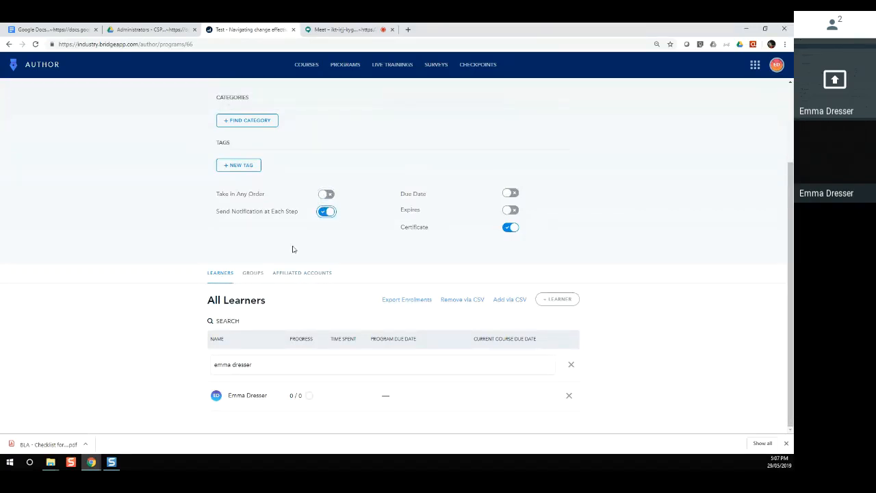
pyautogui.scroll(3, 333, 218)
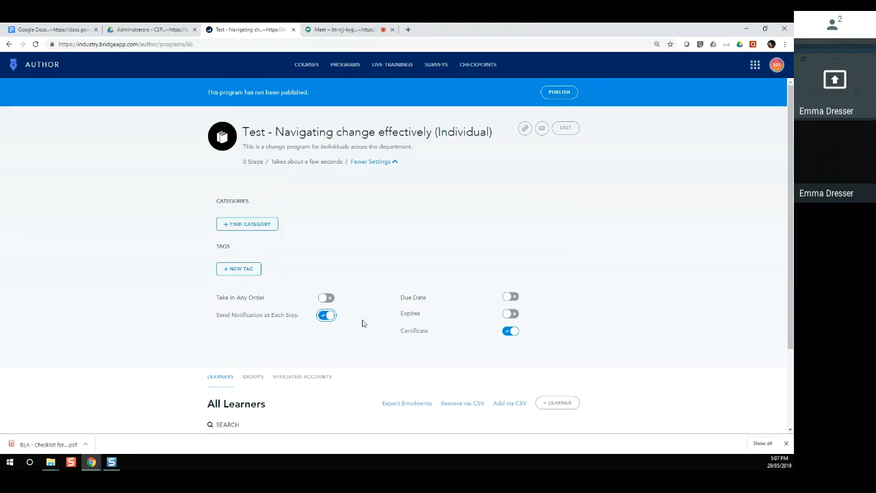
pyautogui.scroll(-2, 362, 323)
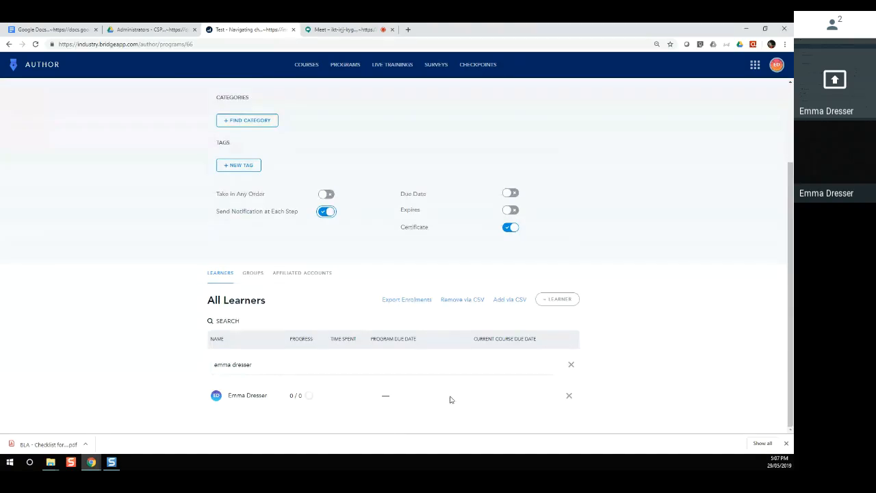
# Step: Show the program's Groups and cancel the All Learners relevance edit without choosing a value
pyautogui.click(252, 273)
pyautogui.scroll(-1, 231, 387)
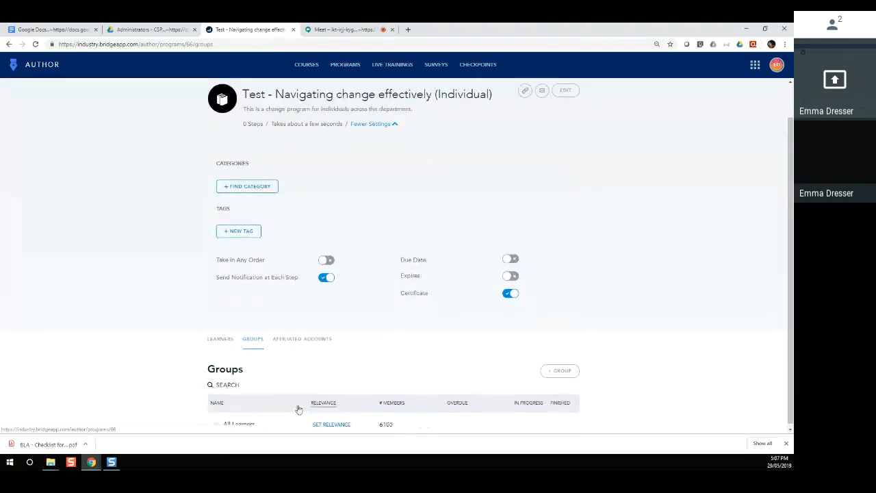
pyautogui.click(326, 426)
pyautogui.click(519, 369)
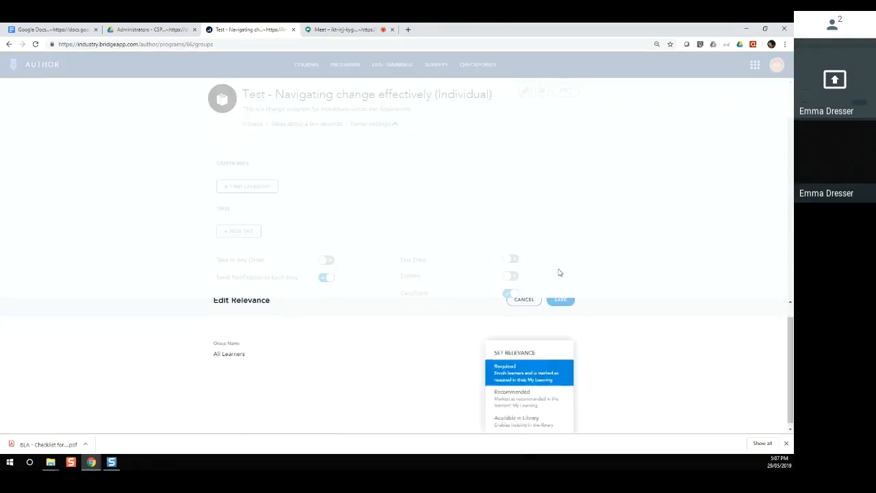
pyautogui.click(523, 377)
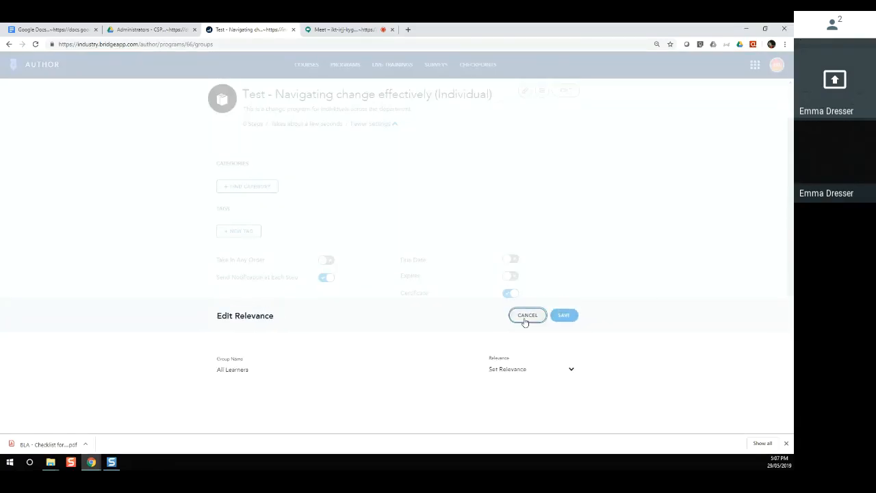
pyautogui.click(525, 316)
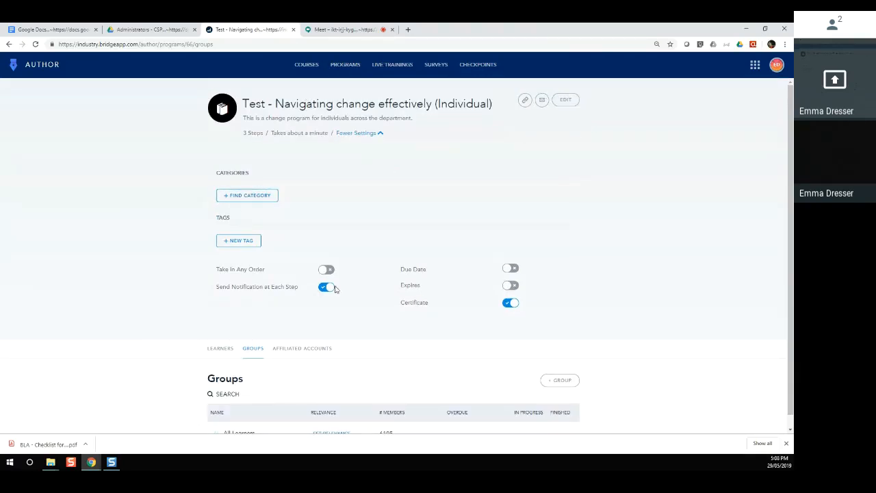
pyautogui.scroll(-1, 45, 397)
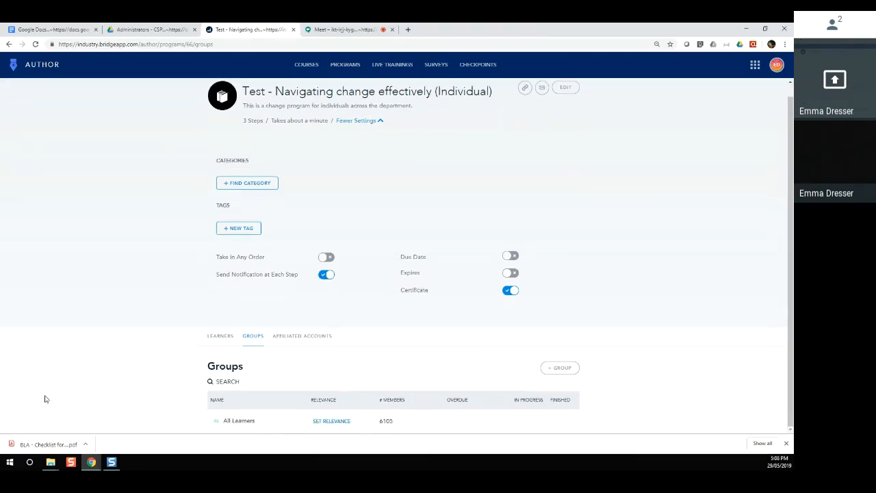
# Step: Reload the program's Learners list, showing 0 / 3 progress, and bring up the Bridge apps menu
pyautogui.click(220, 336)
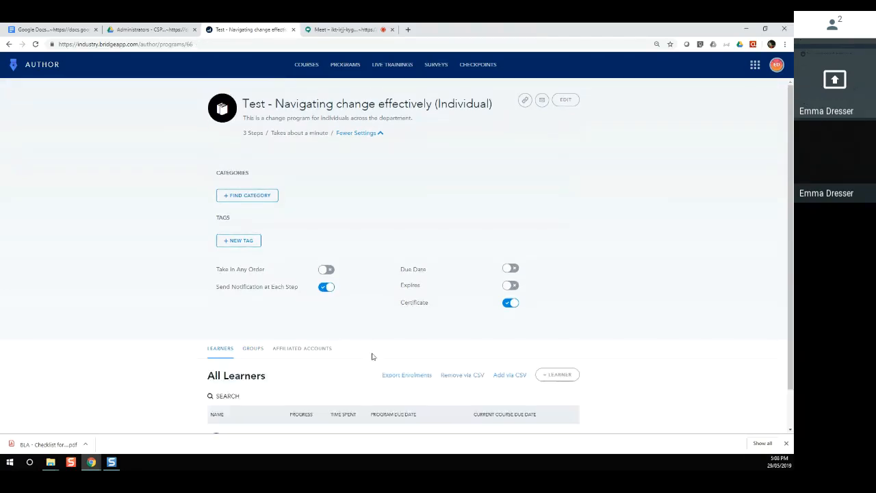
pyautogui.scroll(-1, 371, 356)
pyautogui.scroll(1, 605, 391)
pyautogui.click(35, 44)
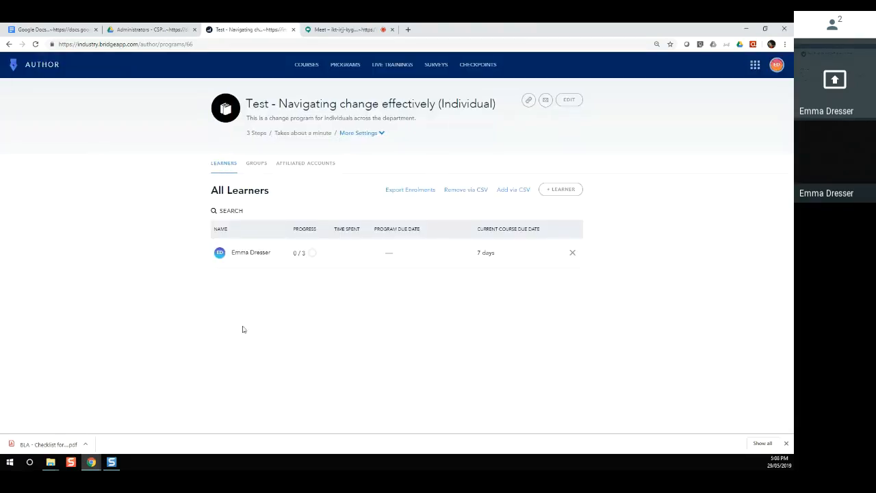
pyautogui.click(756, 64)
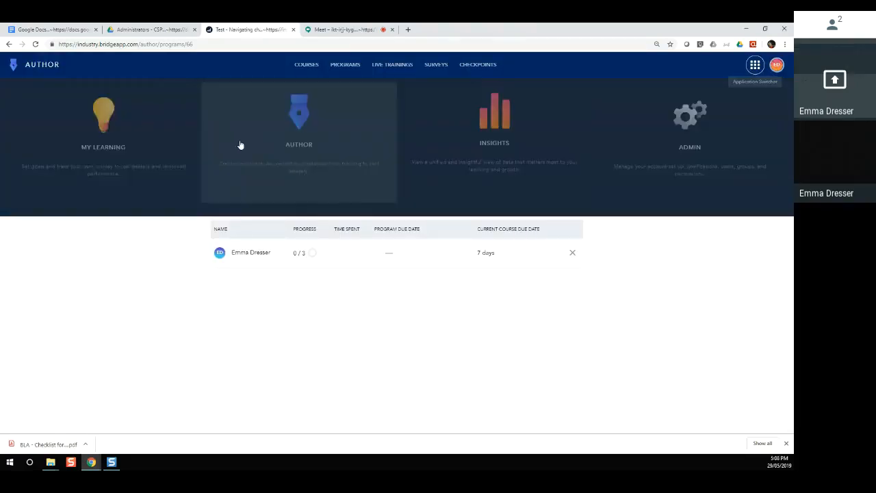
# Step: Search the My Learning Learning Library for 'test - naviga' and start the Navigating change effectively program
pyautogui.click(114, 172)
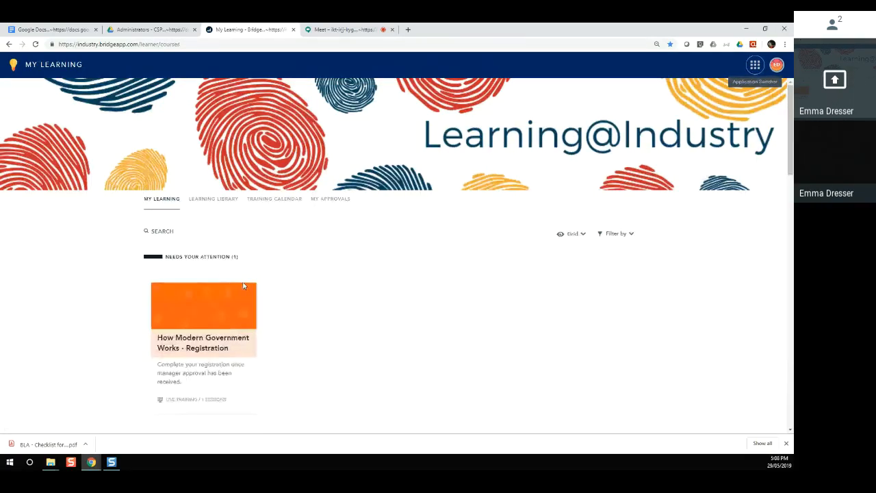
pyautogui.click(206, 200)
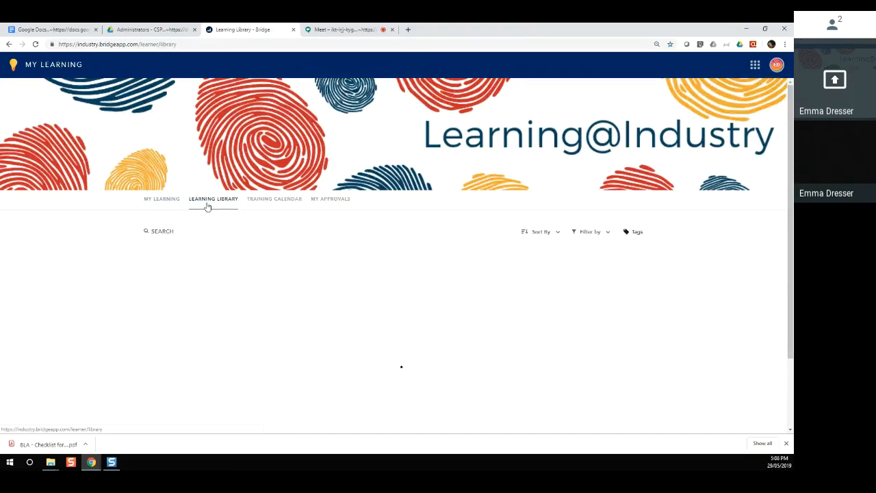
pyautogui.click(159, 233)
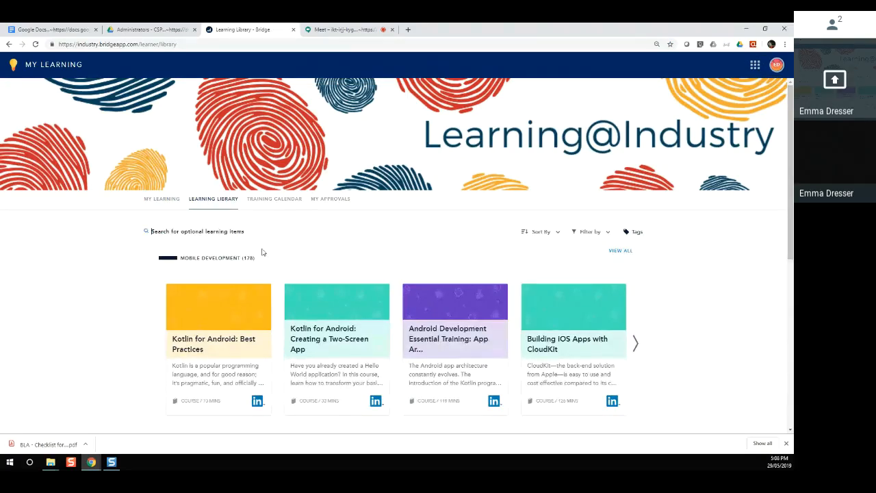
pyautogui.write('test ')
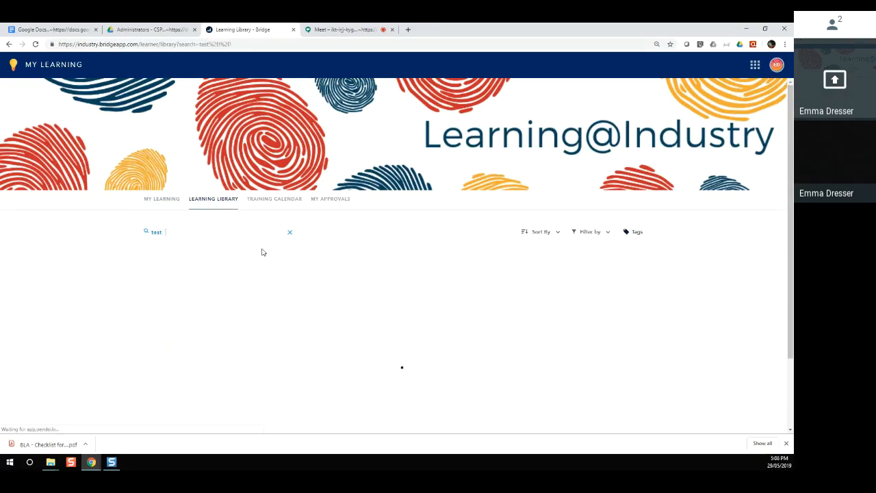
pyautogui.write('- naviga')
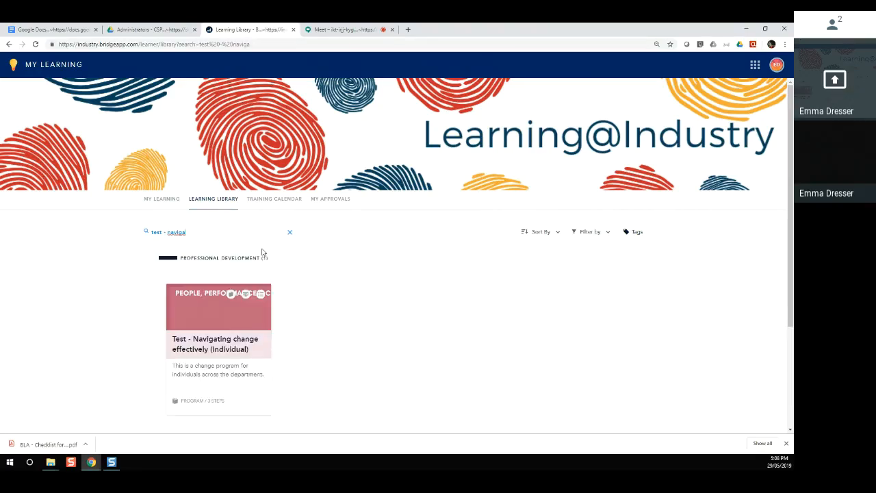
pyautogui.moveTo(207, 372)
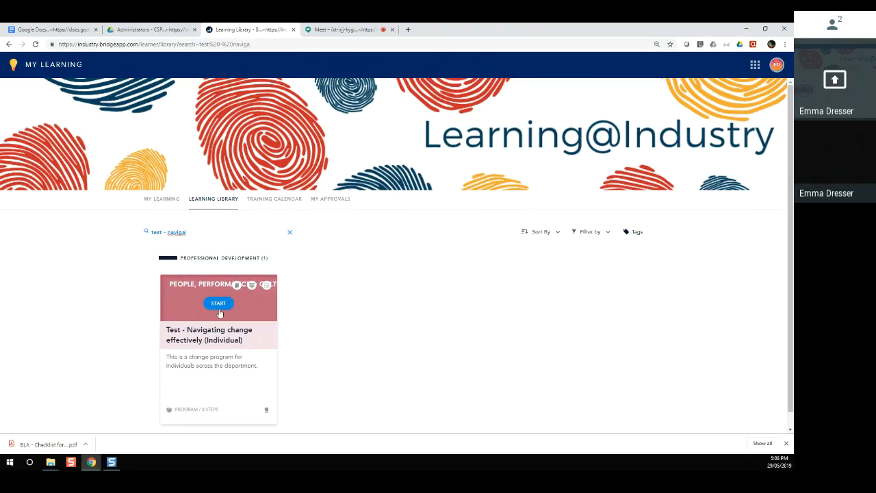
pyautogui.click(218, 304)
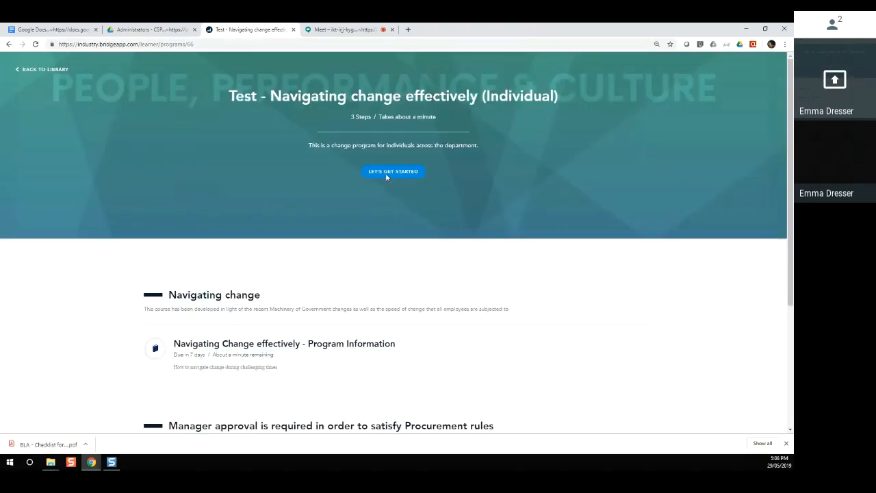
pyautogui.scroll(-1, 386, 177)
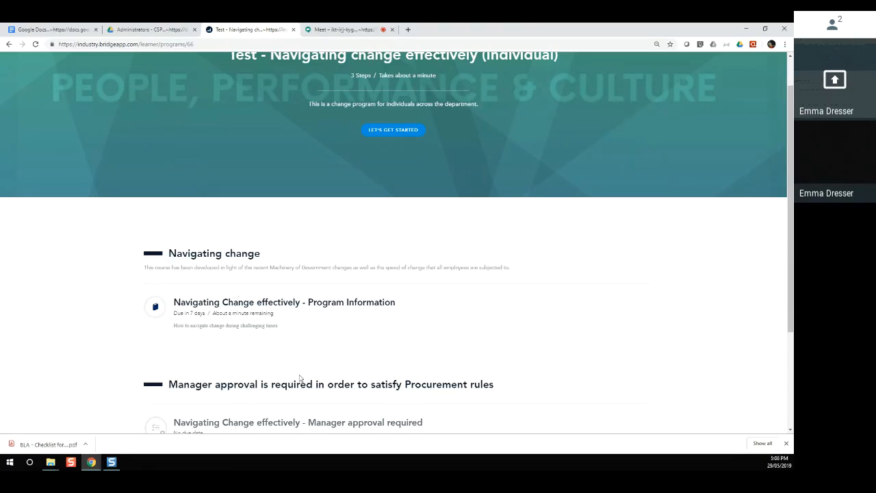
pyautogui.scroll(-1, 299, 378)
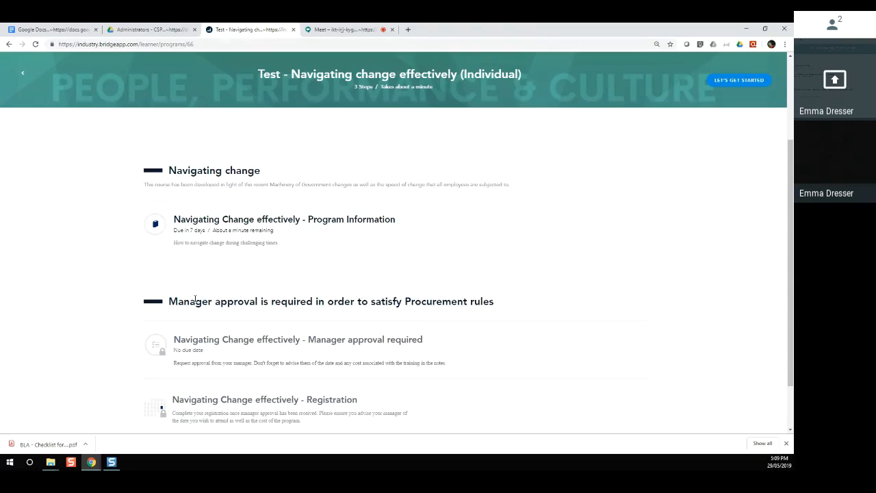
pyautogui.scroll(-1, 217, 272)
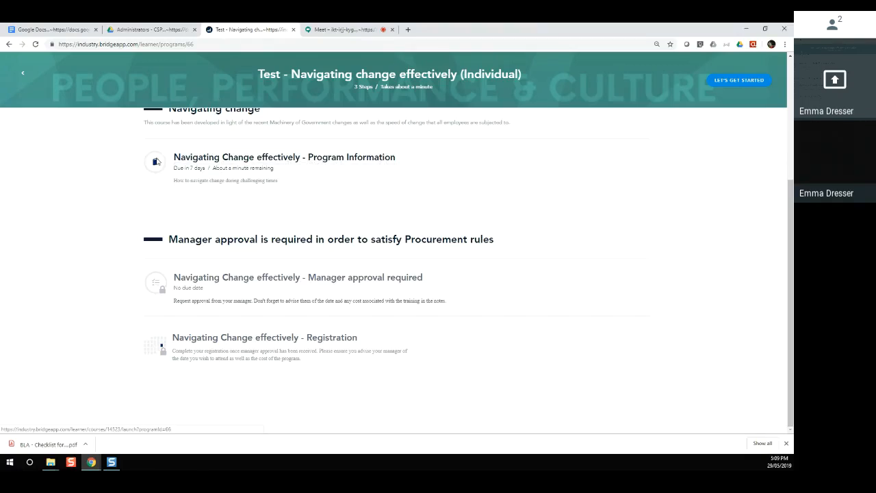
pyautogui.scroll(1, 237, 162)
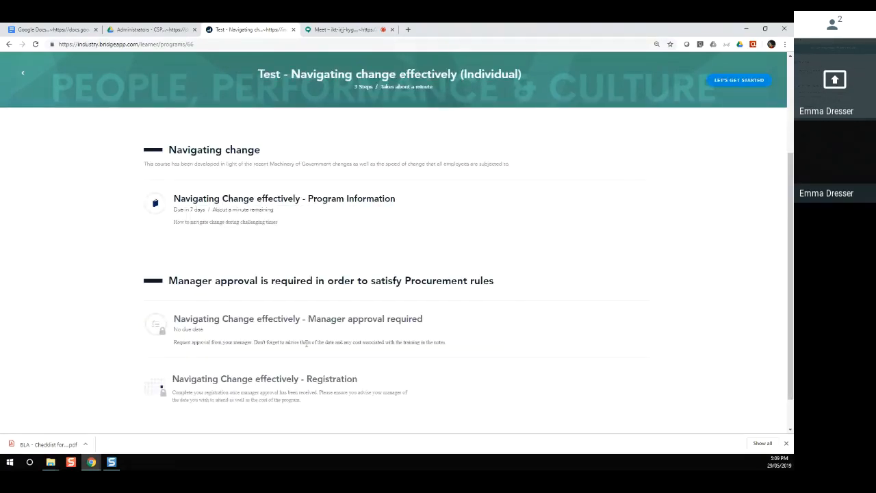
# Step: Enter the Program Information course, mark it complete with a score of 100, and return to My Learning
pyautogui.click(341, 199)
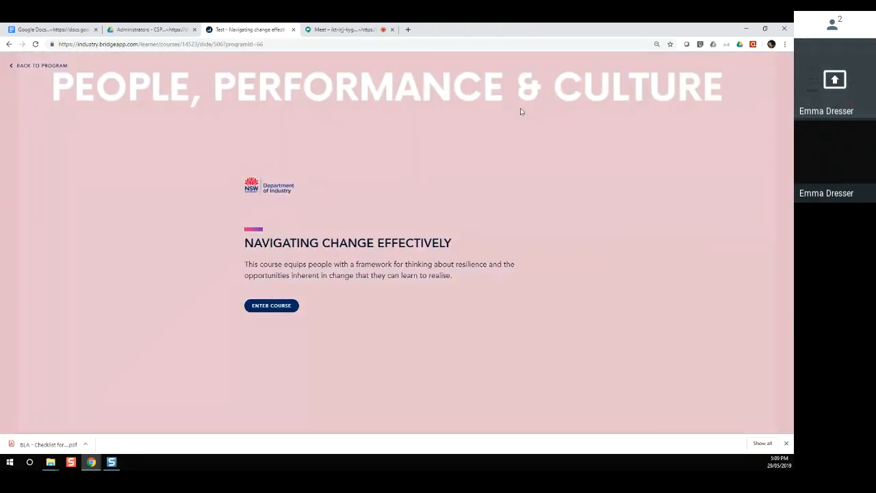
pyautogui.click(278, 308)
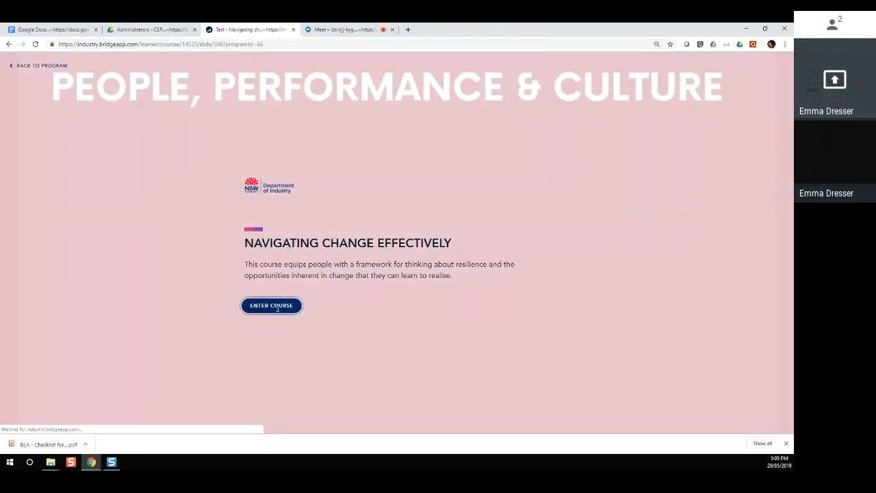
pyautogui.scroll(-10, 336, 331)
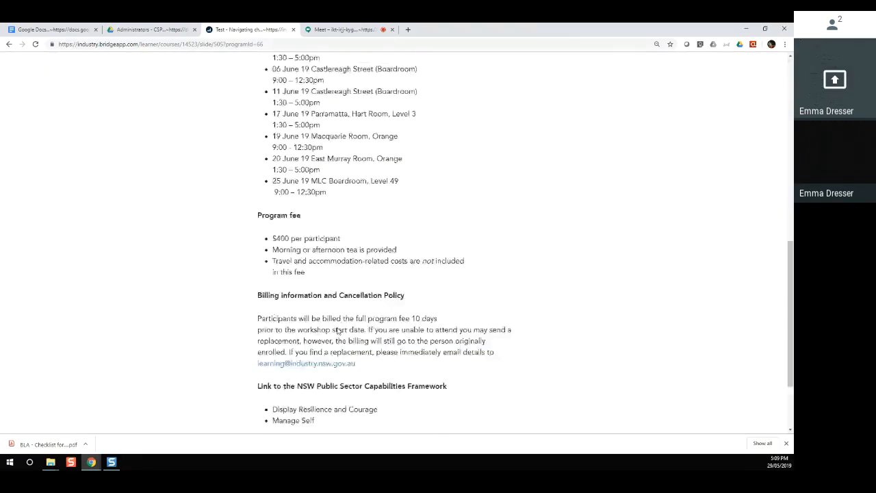
pyautogui.scroll(-3, 337, 331)
pyautogui.click(411, 402)
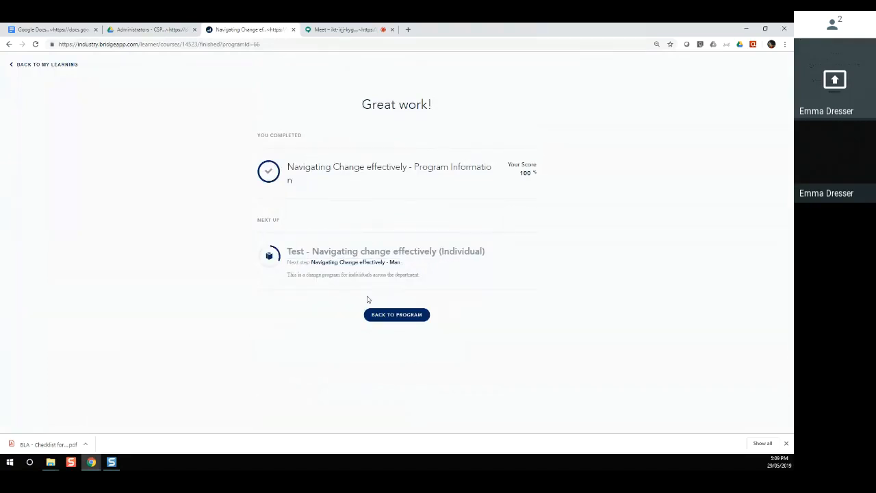
pyautogui.click(32, 65)
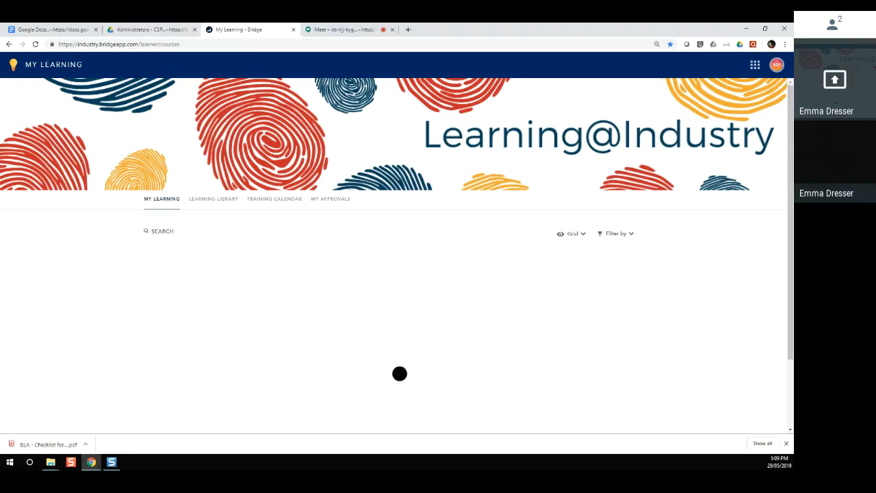
# Step: Switch to the Google Meet tab showing the 'You're presenting to everyone' screen
pyautogui.click(343, 29)
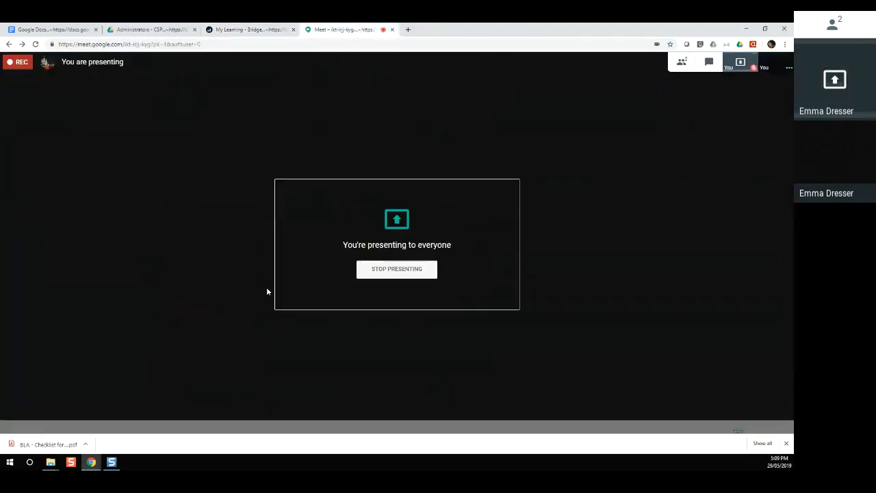